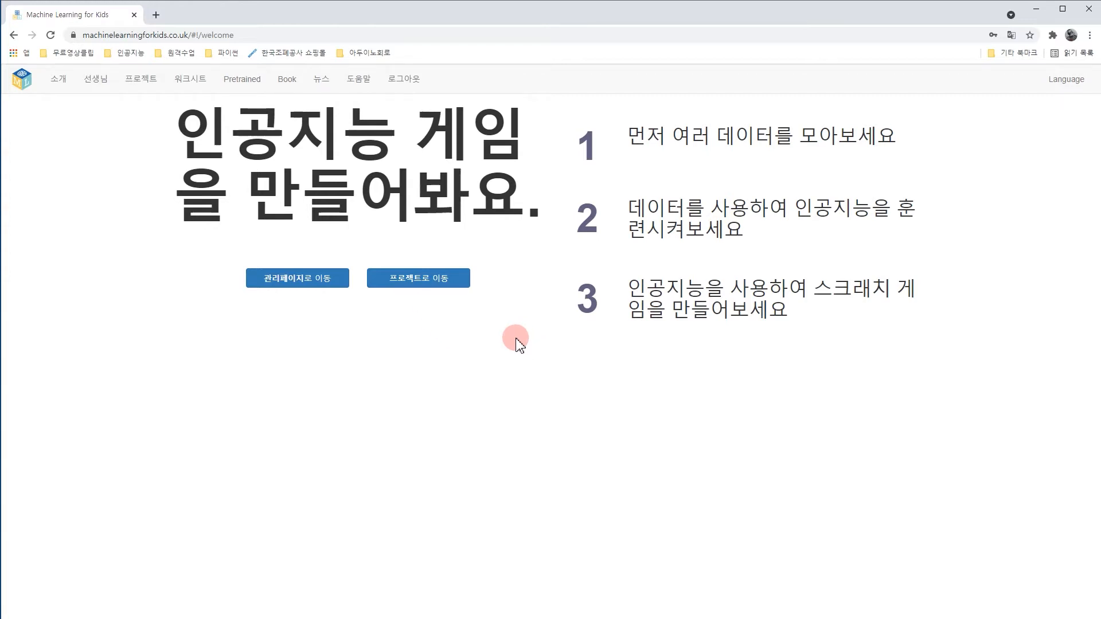
Import the Titanic survivors (타이타닉호 생존자) template as a new machine learning project.
click(427, 278)
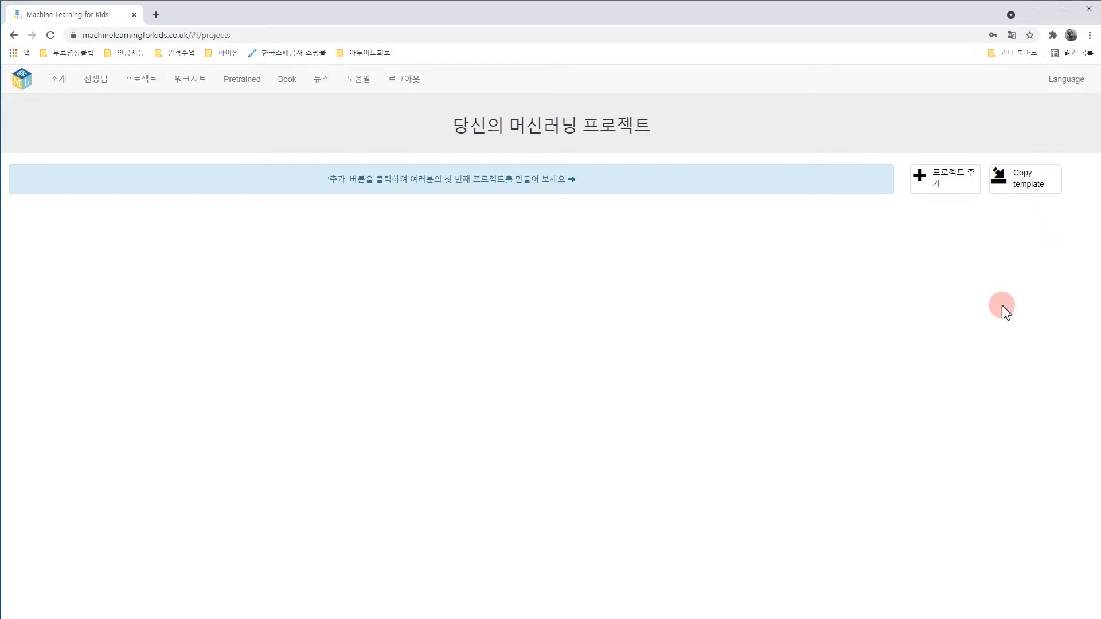
click(1026, 181)
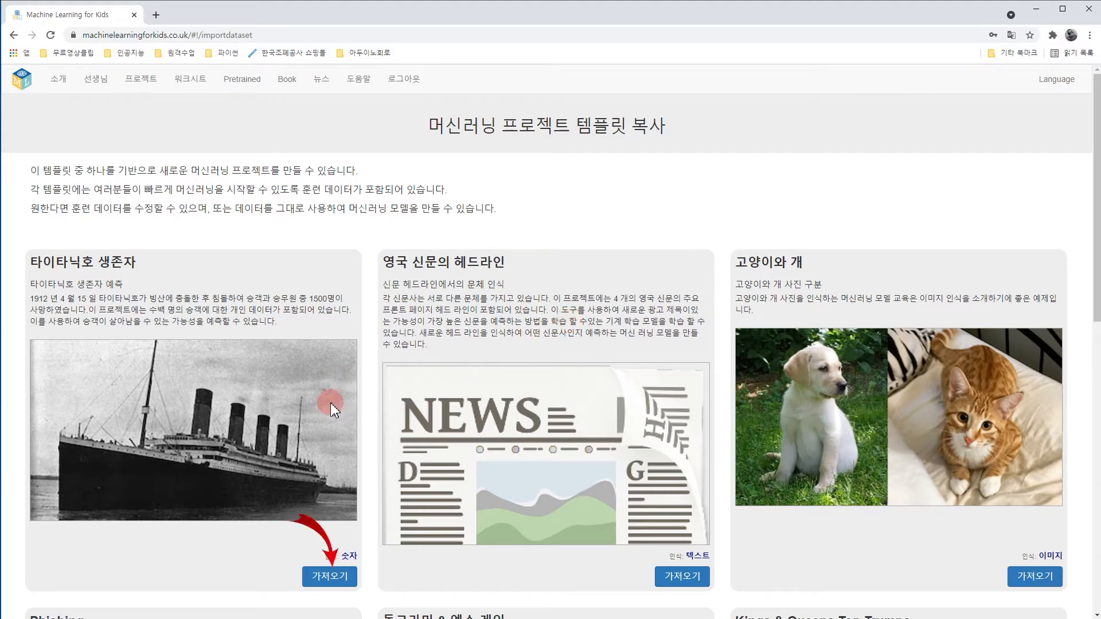
click(354, 584)
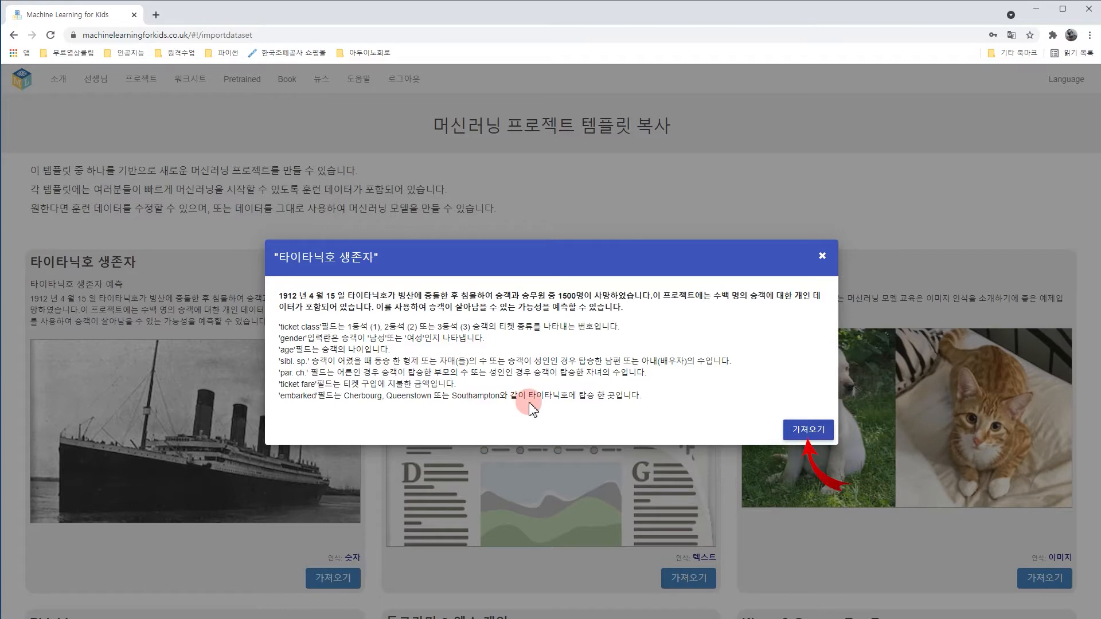
click(797, 432)
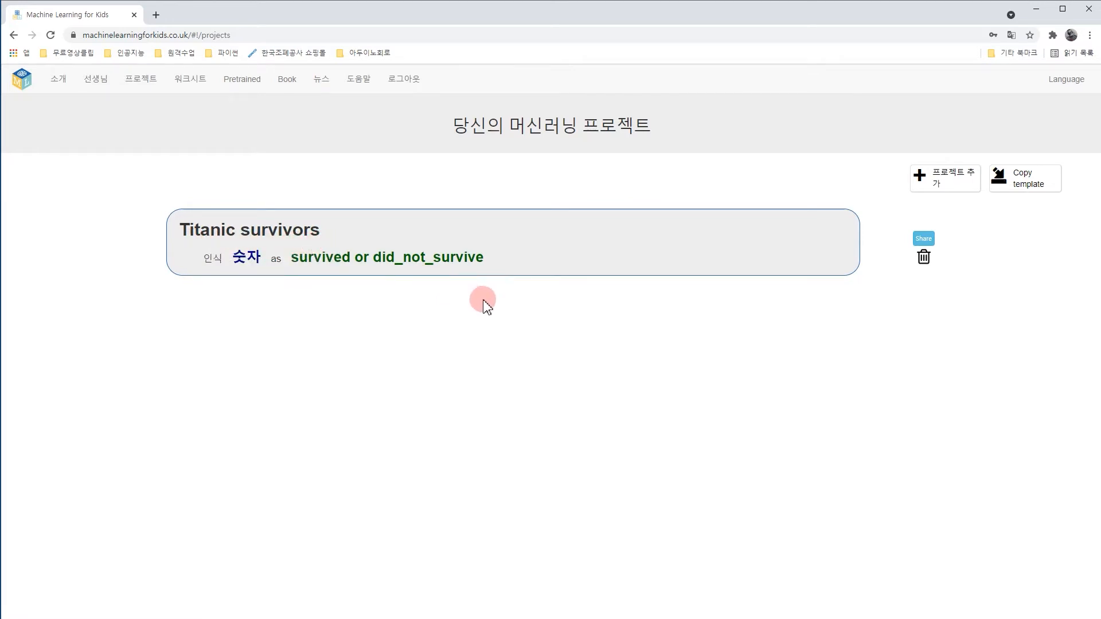
Open the training data of the Titanic survivors project.
click(597, 246)
key(ctrl+f)
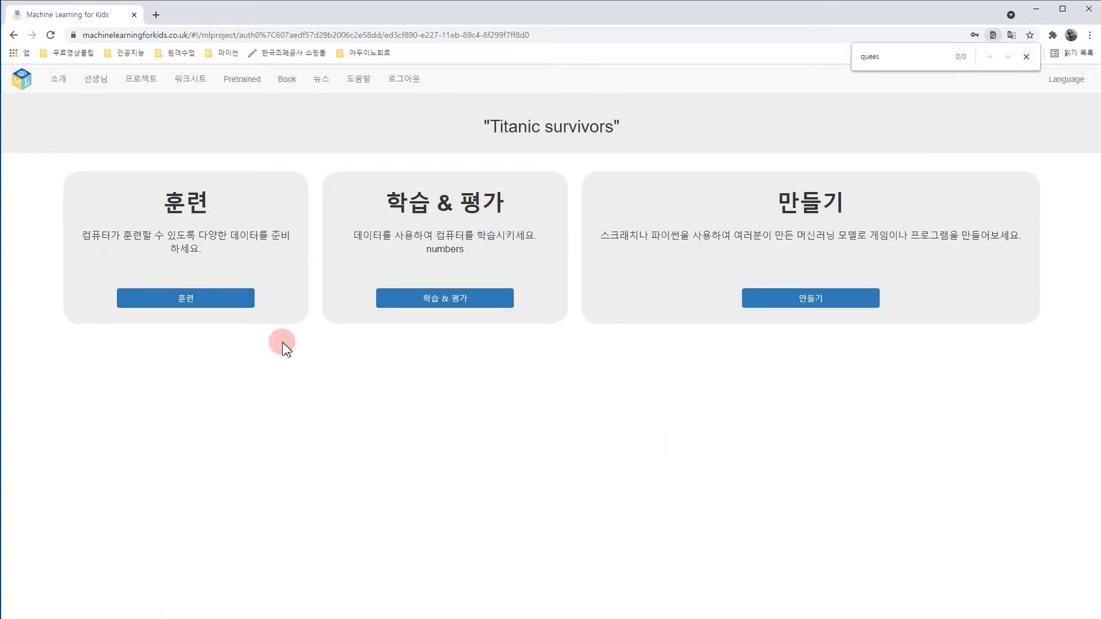
click(200, 302)
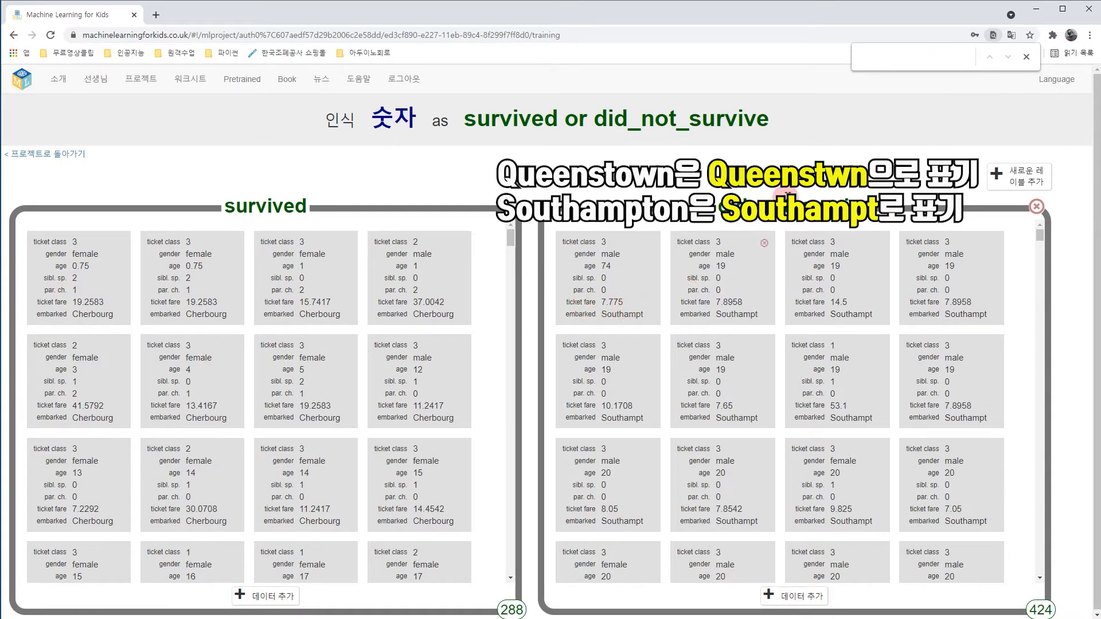
Search the training data page for "q" to locate the Queenstwn entries and look back through the survived records.
click(880, 58)
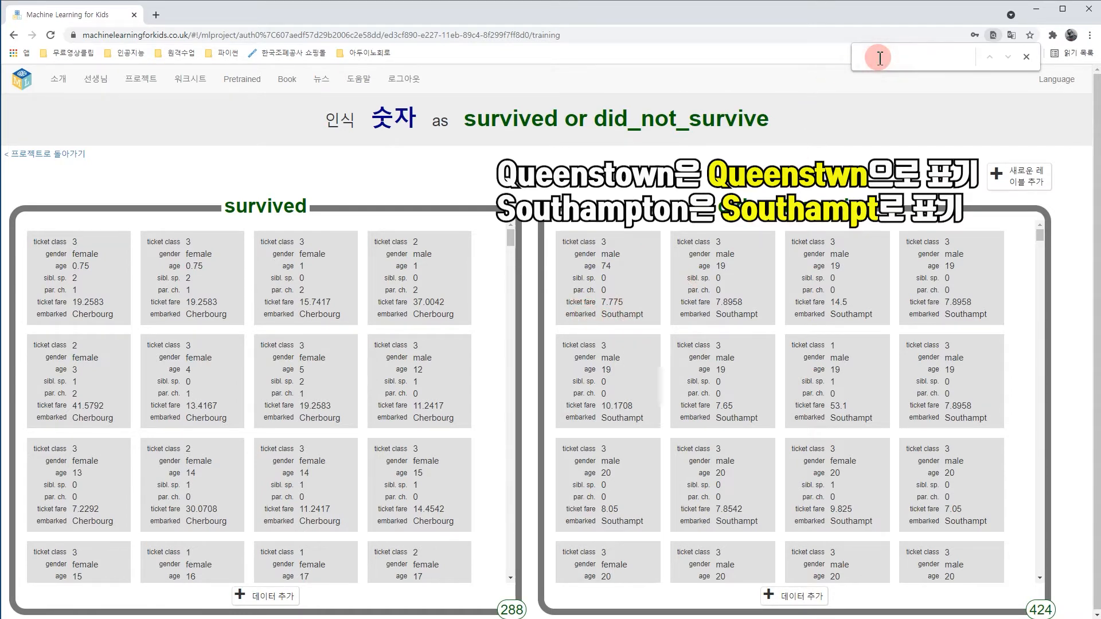
text(q)
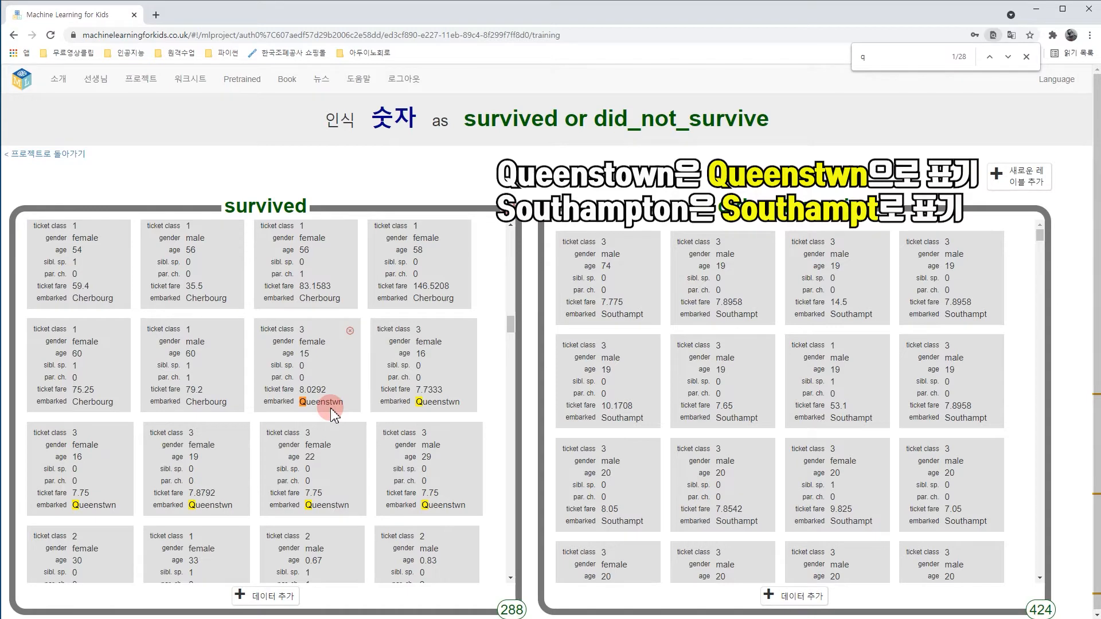
scroll(123, 278, up, 5)
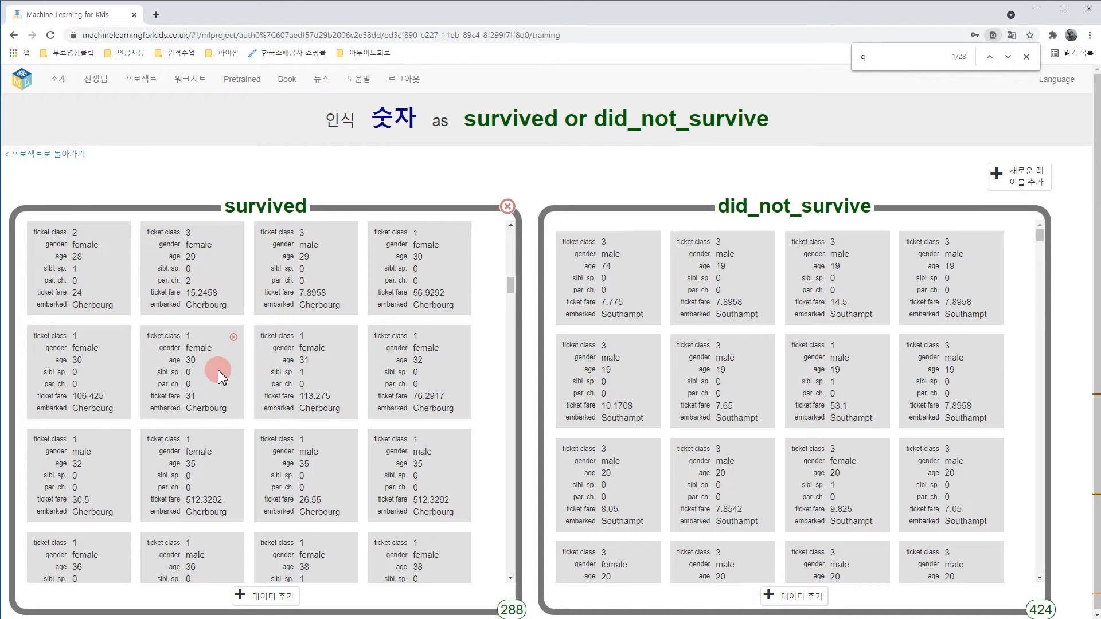
scroll(221, 376, up, 15)
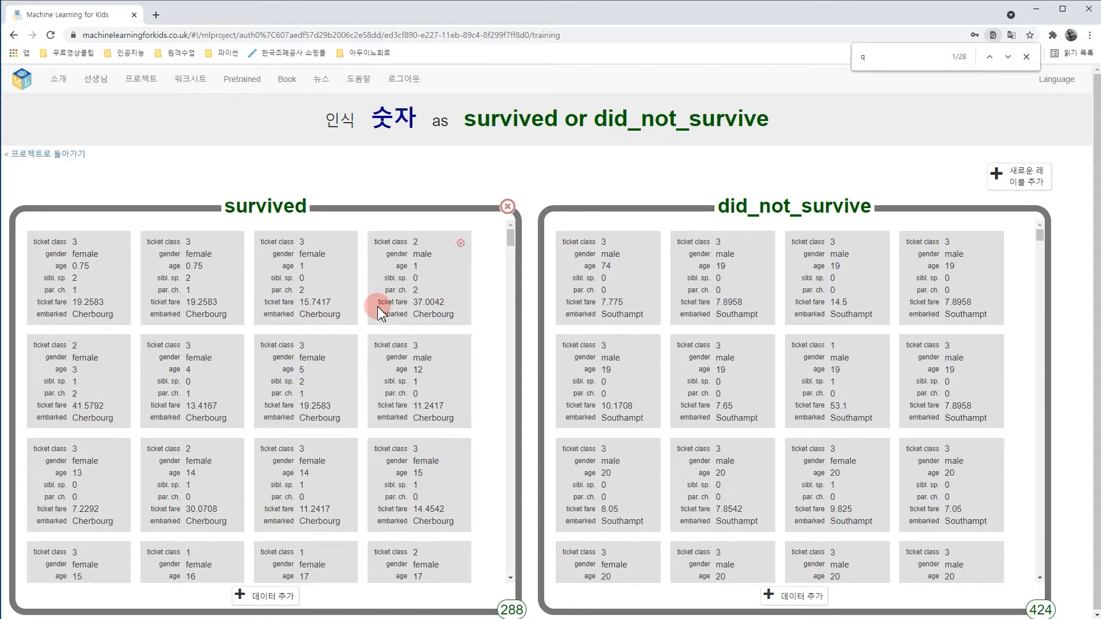
Copy the first survived record into the empty Notepad document under the heading "<생존자>".
drag(1100, 505, 886, 68)
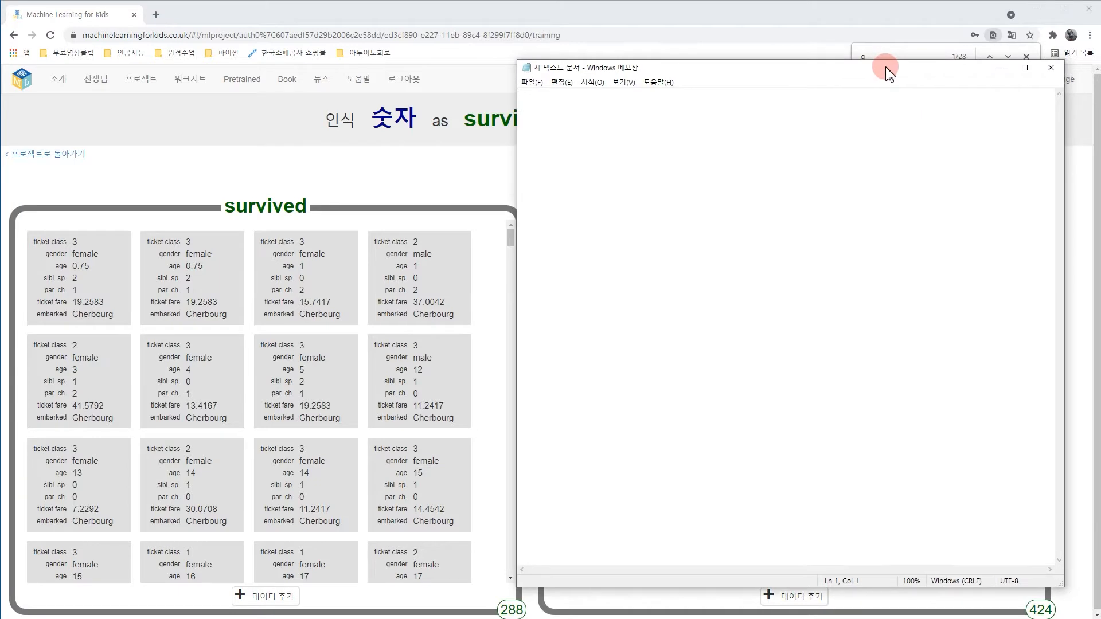
click(33, 241)
drag(48, 259, 126, 321)
key(ctrl+c)
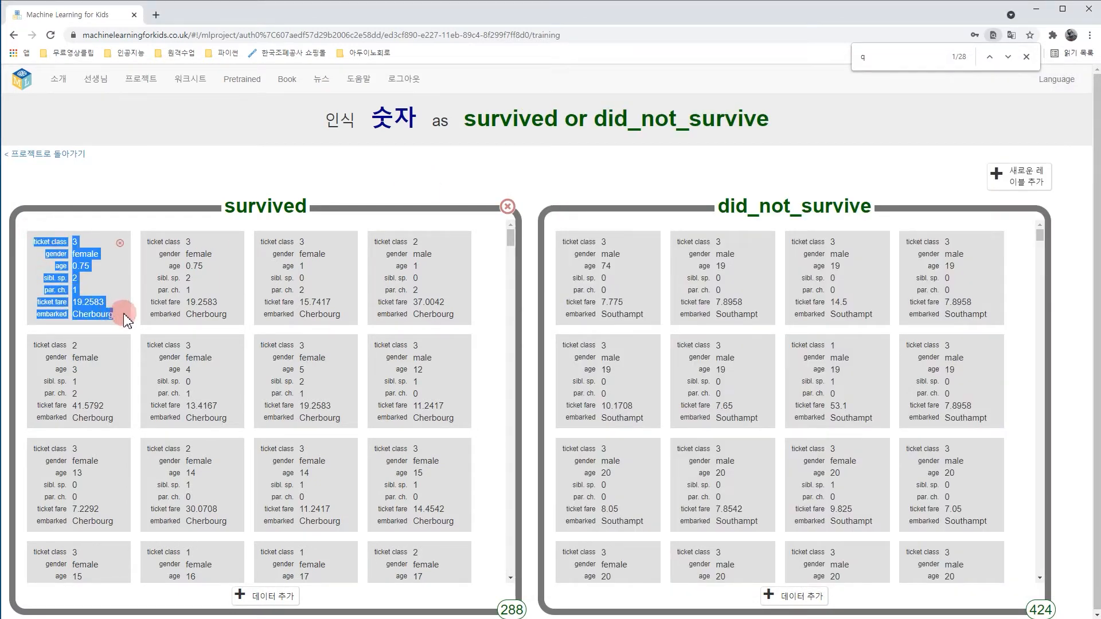
key(alt+Tab)
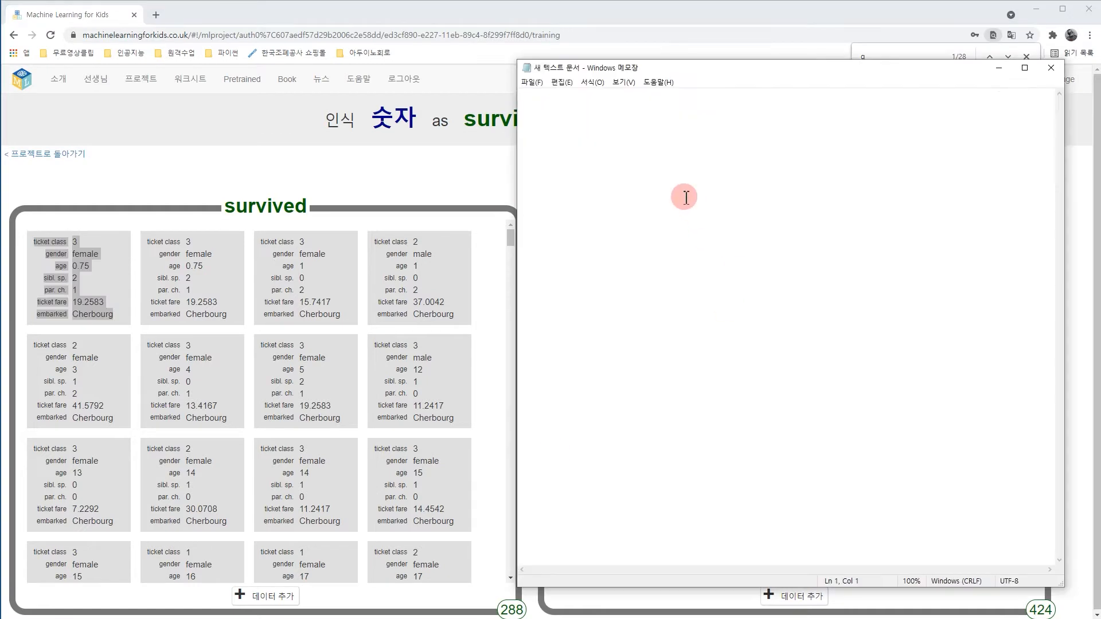
key(ctrl+v)
text(생존자)
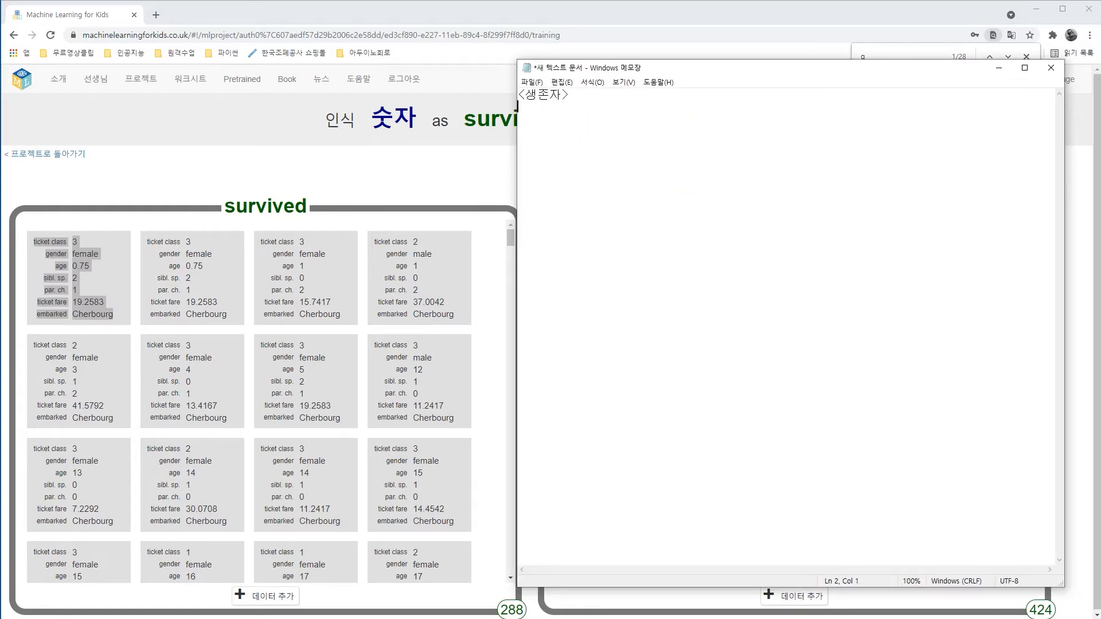
key(ctrl+v)
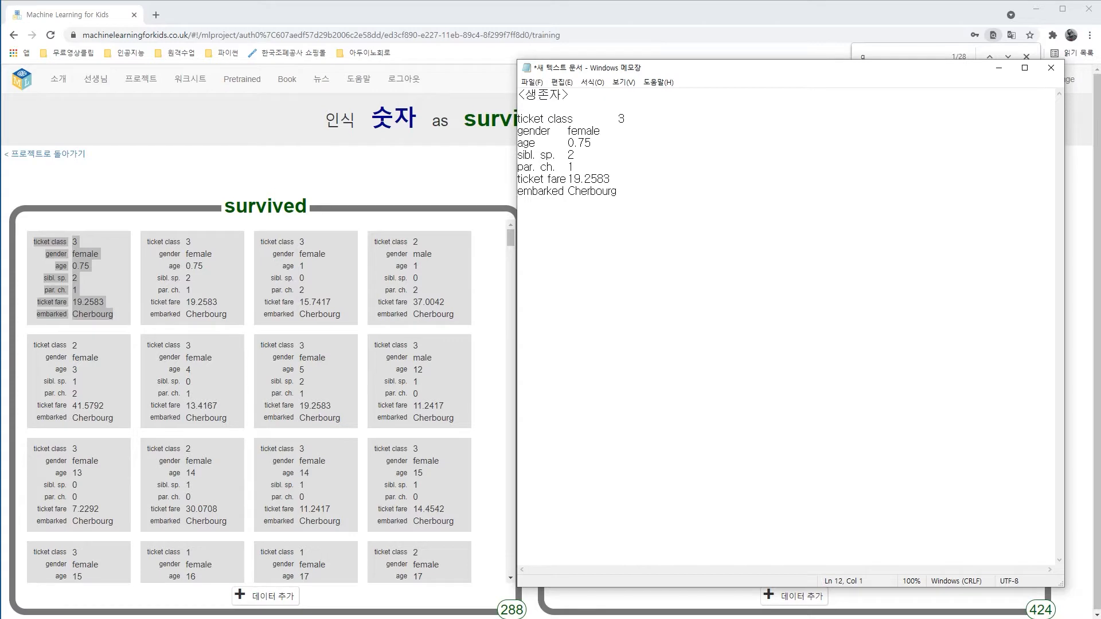
Add the heading "<사망자>" in Notepad, paste the first did_not_survive record beneath it, and minimize Notepad.
text(<사망자>)
drag(684, 69, 164, 74)
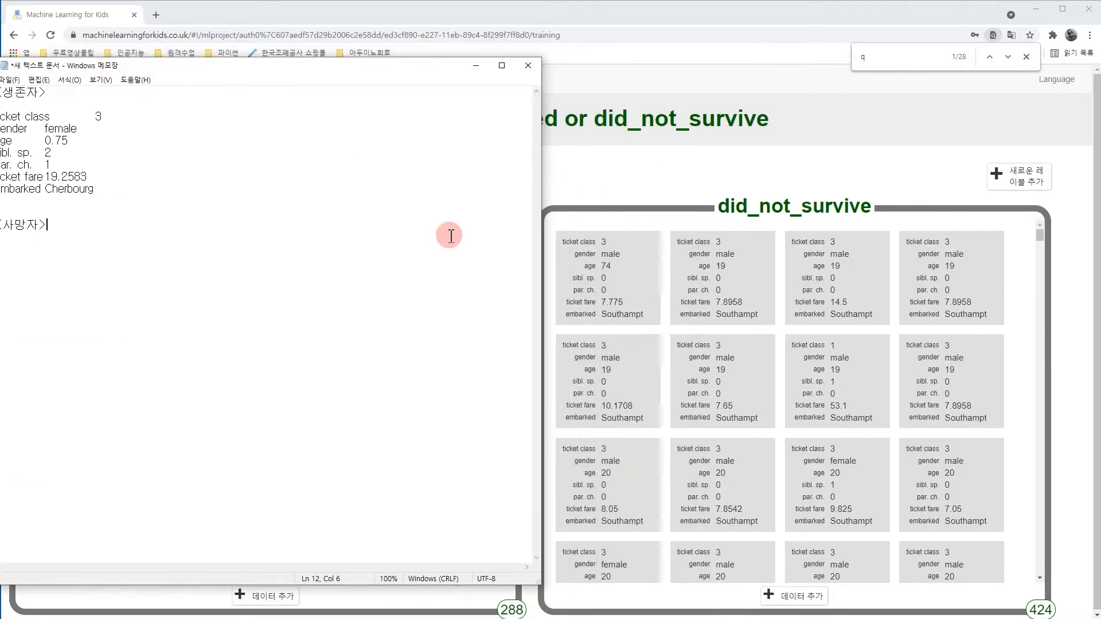
drag(563, 242, 654, 319)
key(ctrl+c)
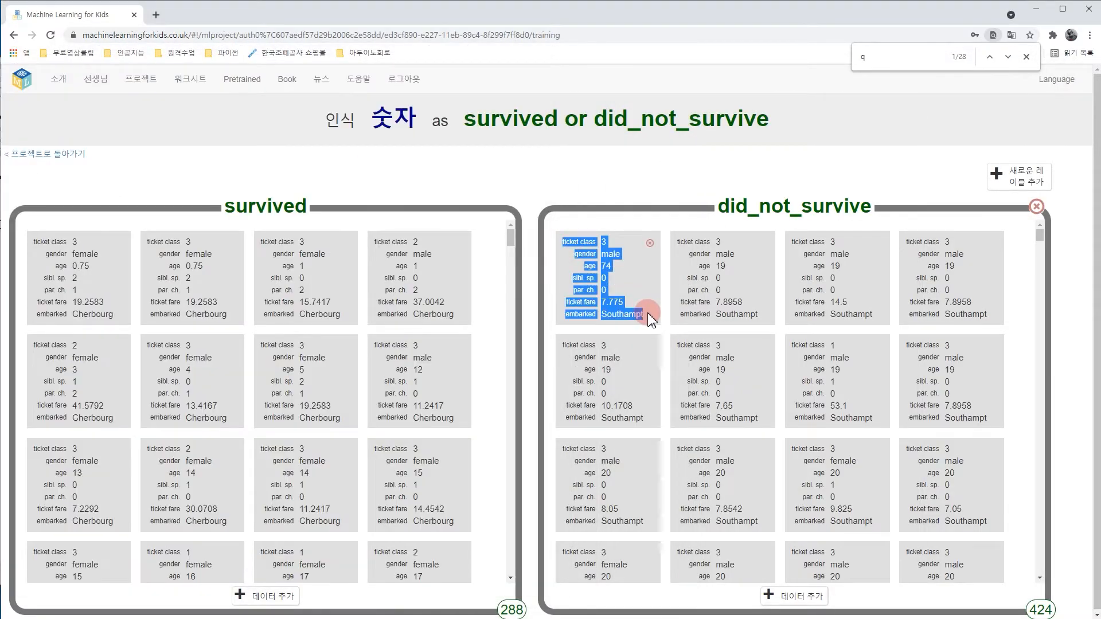
key(alt+Tab)
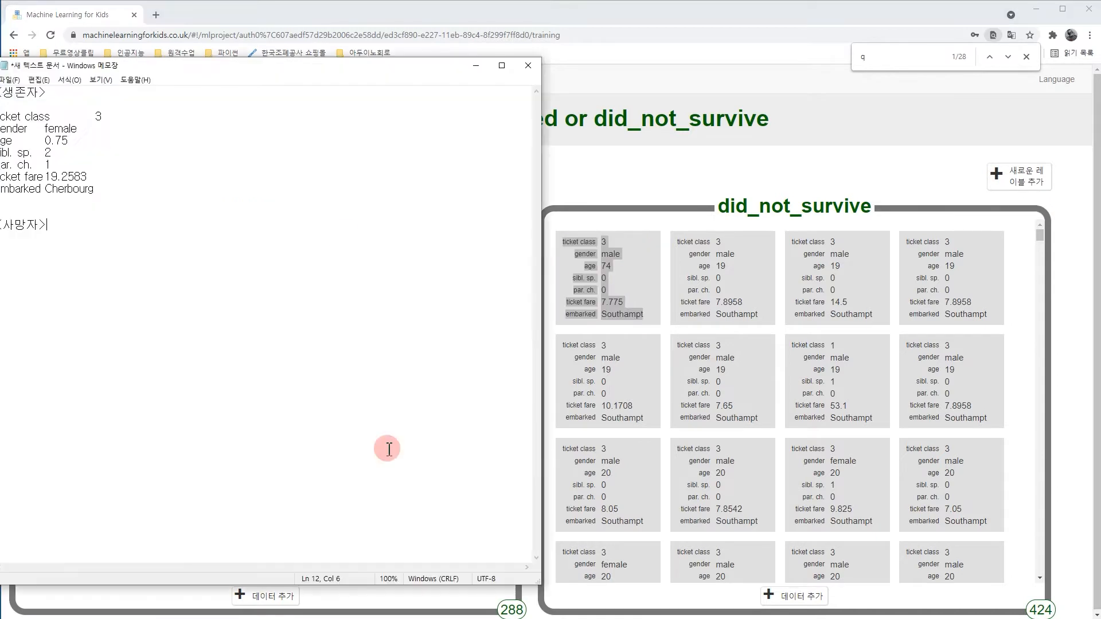
drag(232, 68, 349, 65)
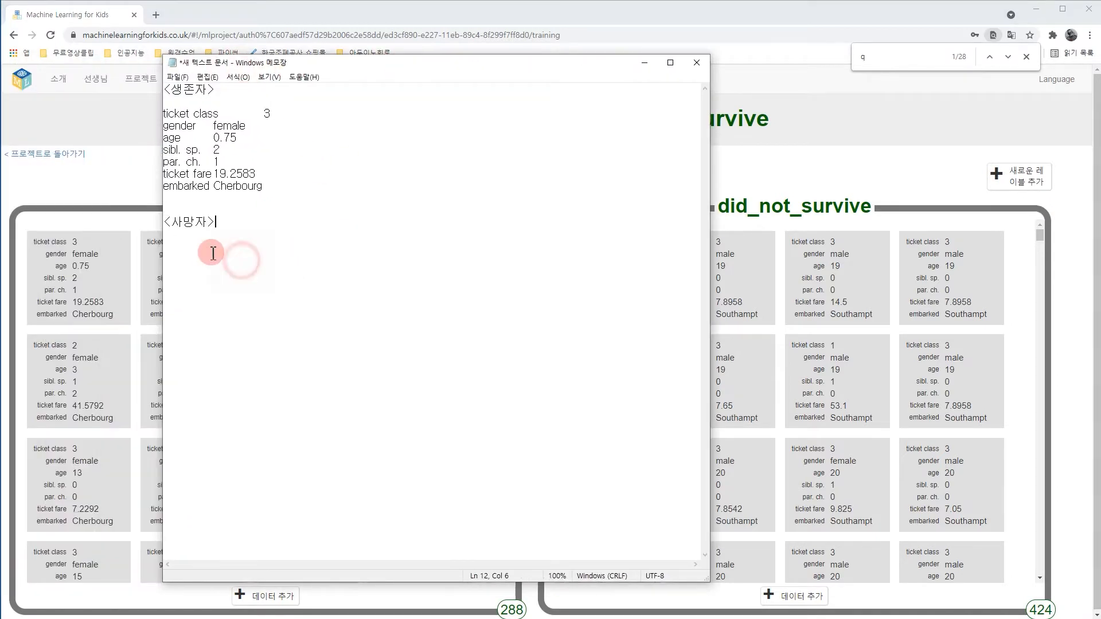
key(ctrl+v)
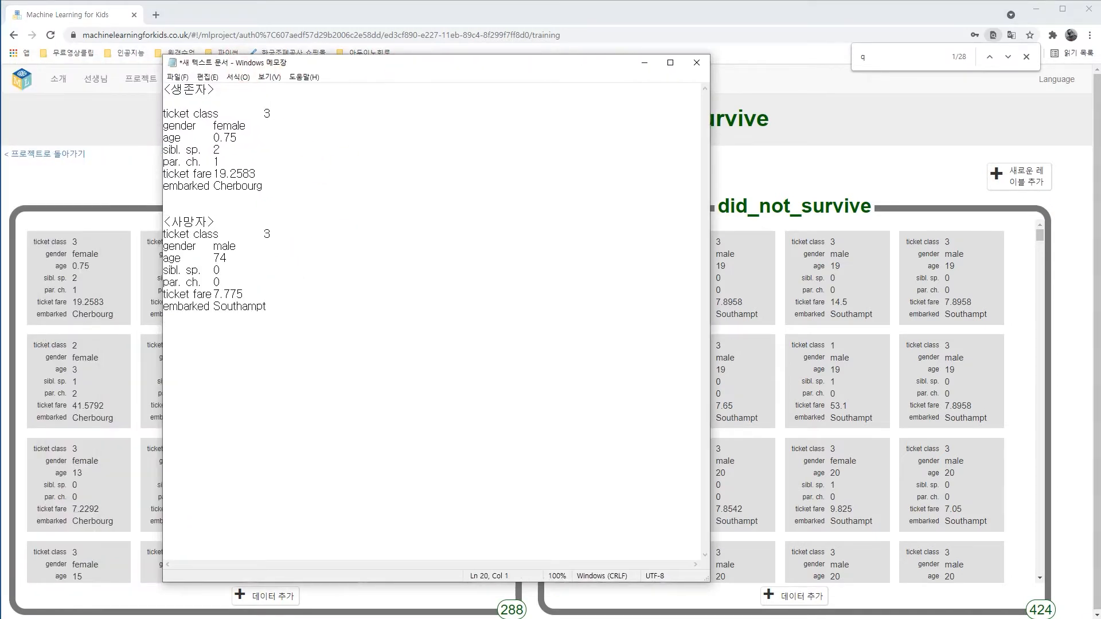
click(642, 65)
click(417, 316)
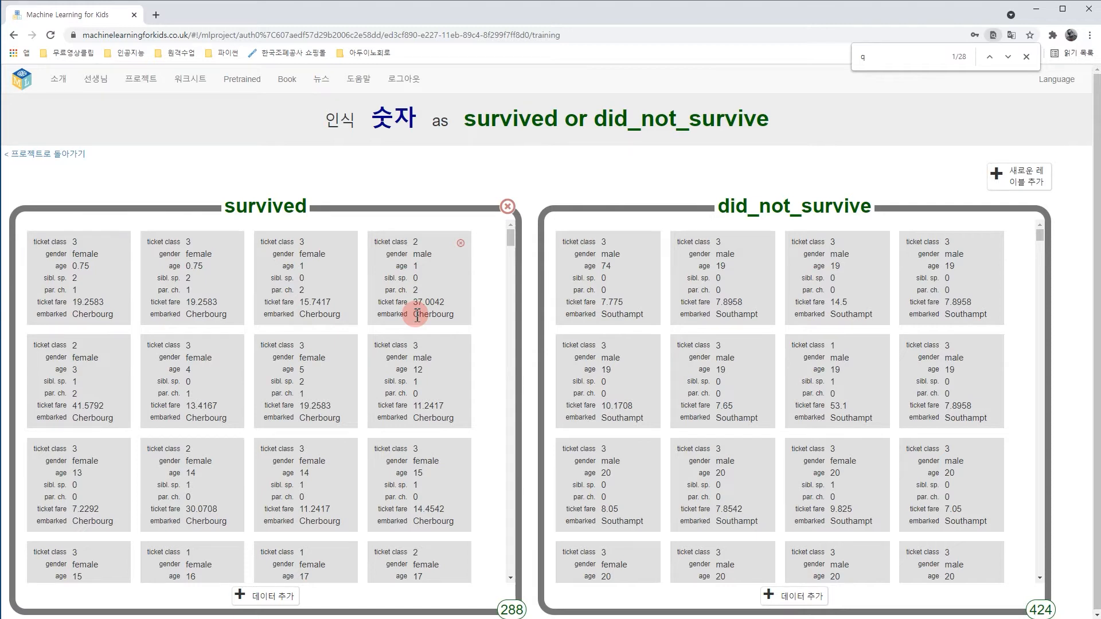
Return to the project and train a new machine learning model in its 학습 & 평가 section.
click(48, 160)
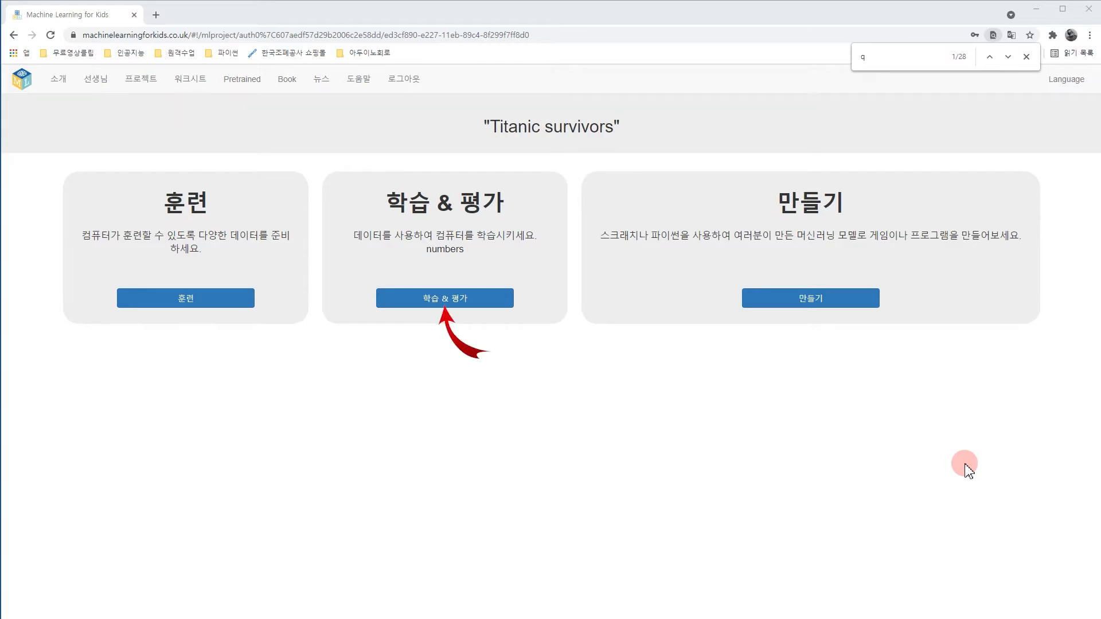
click(467, 297)
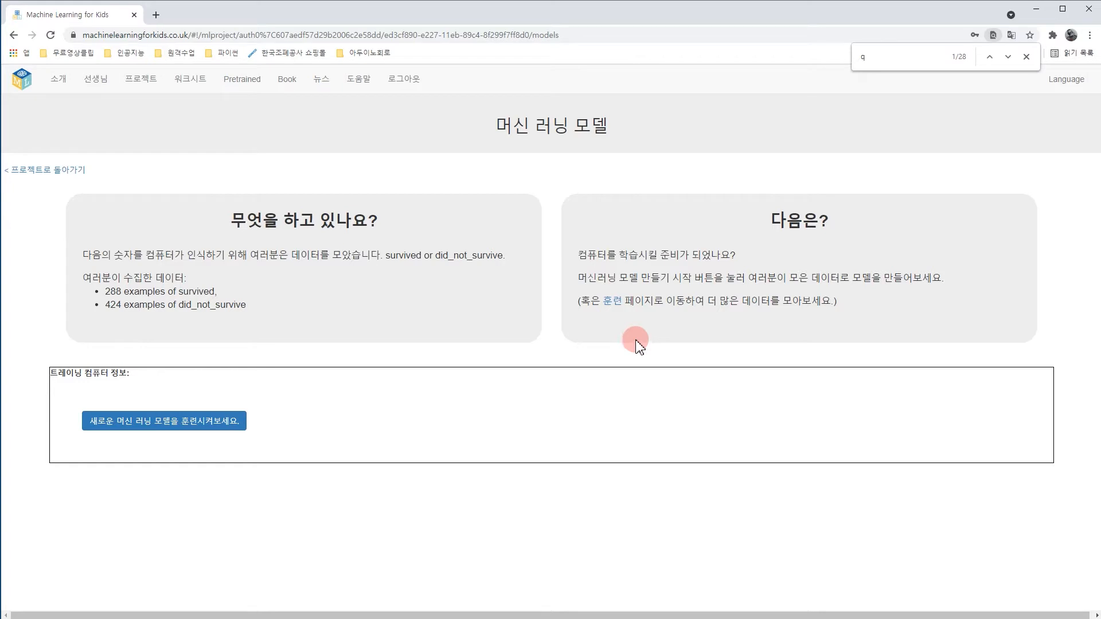
click(235, 421)
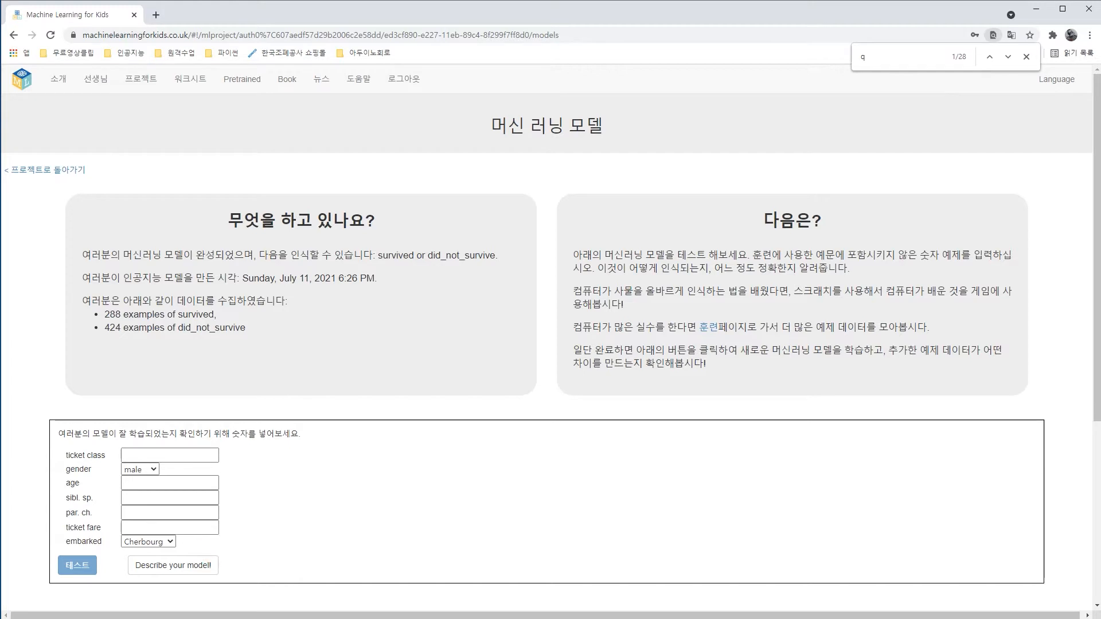
Fill the model test form with ticket class 3, gender female, age 0.75, sibl. sp. 2 and par. ch. 1.
click(158, 454)
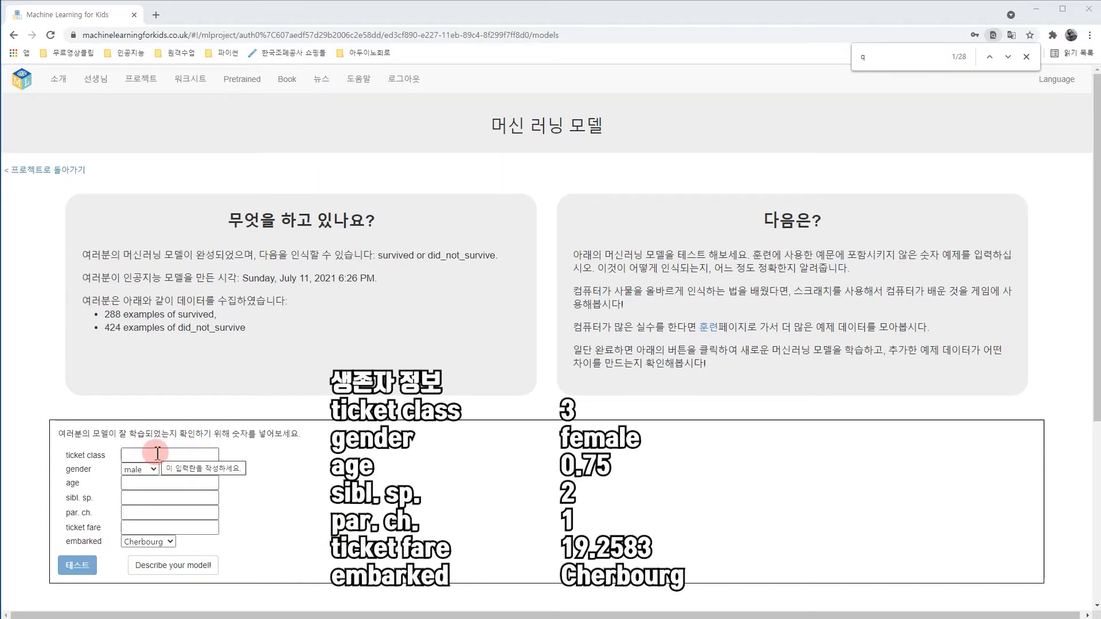
click(158, 454)
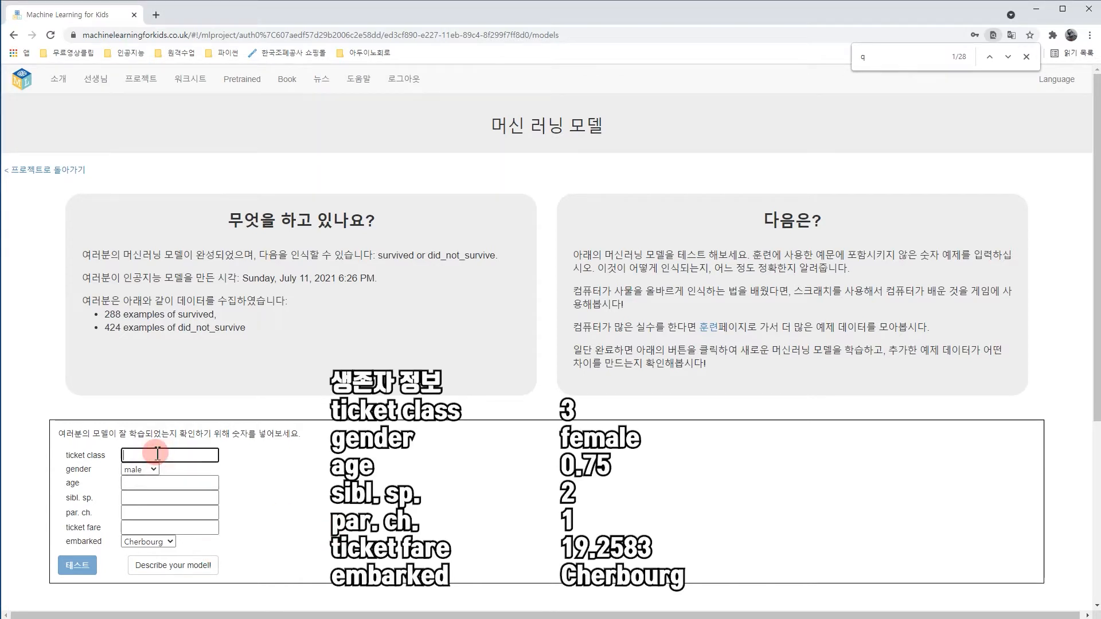
click(153, 469)
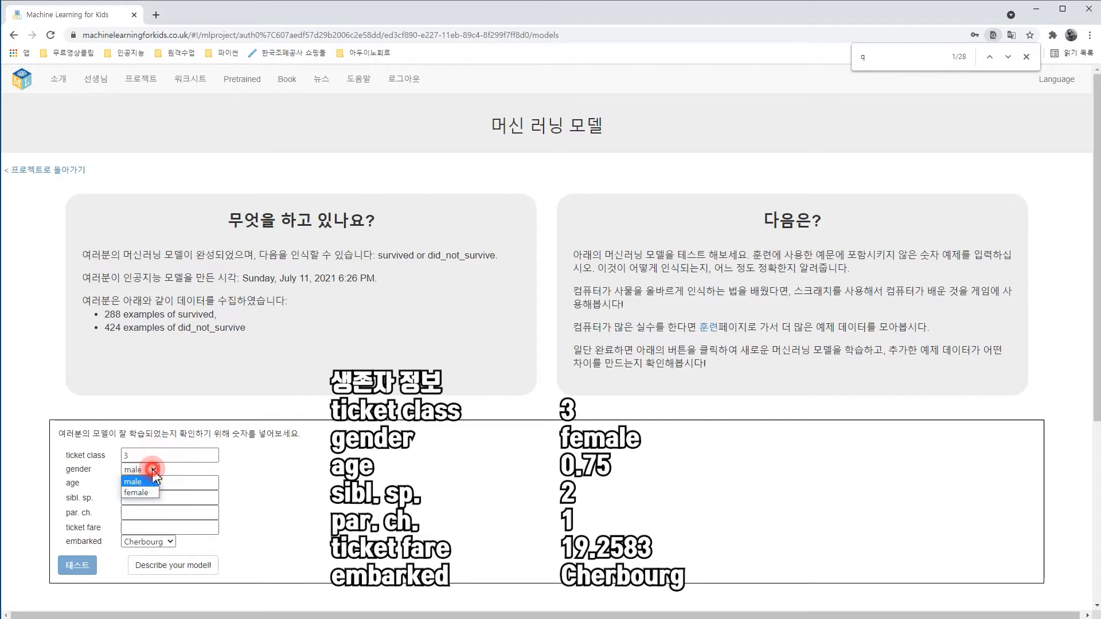
click(138, 493)
click(154, 483)
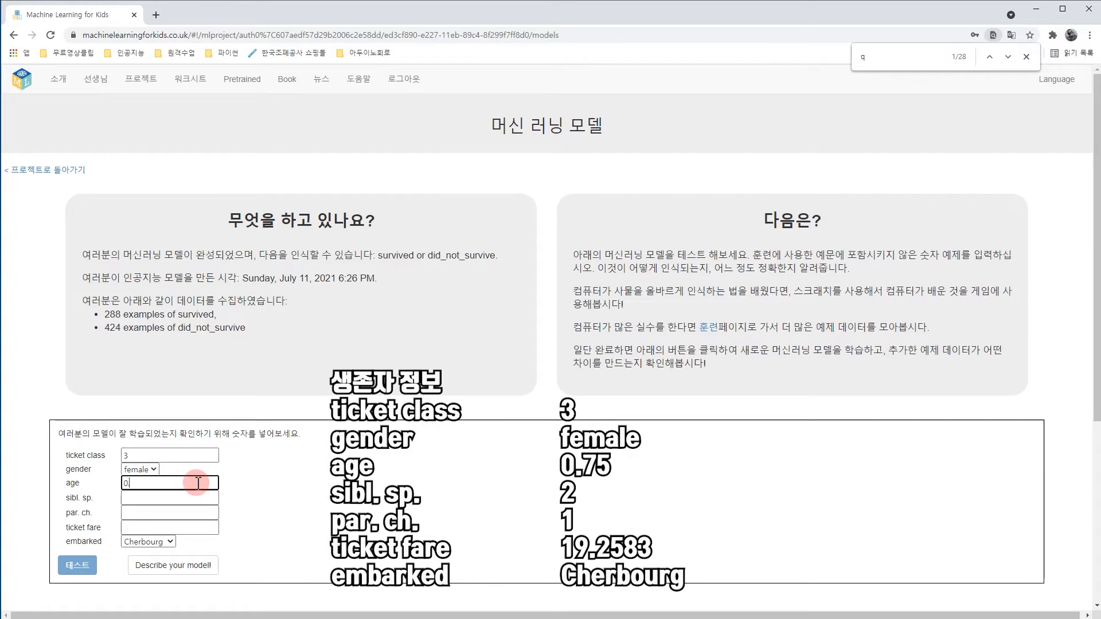
click(158, 503)
text(2)
click(157, 512)
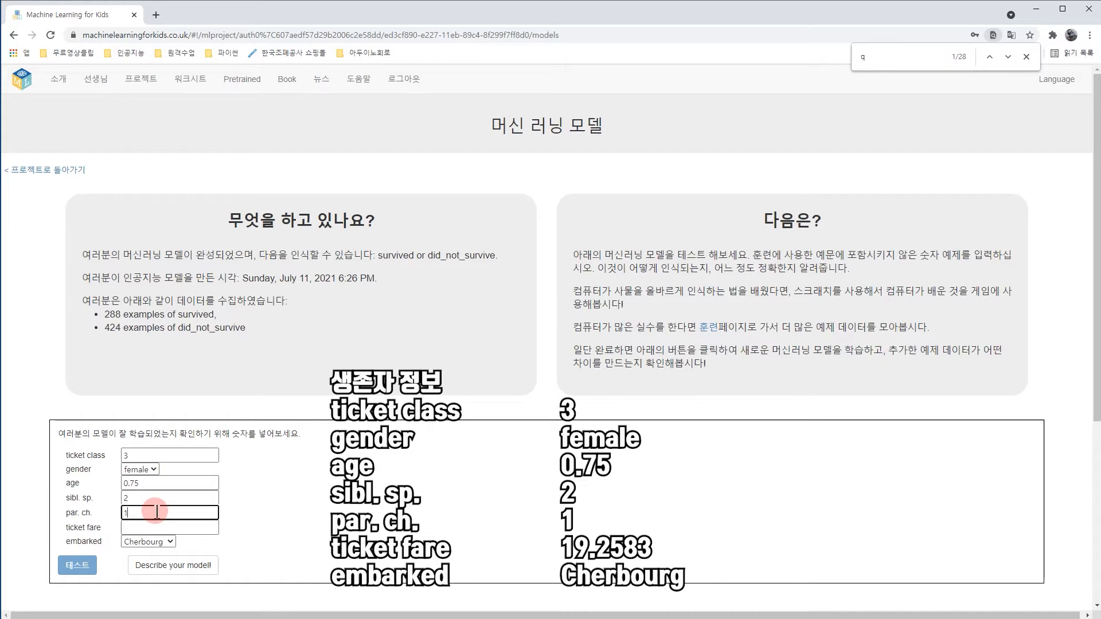
text(1)
Set the ticket fare to 19 with embarked at Cherbourg, and test the model on this passenger.
click(147, 527)
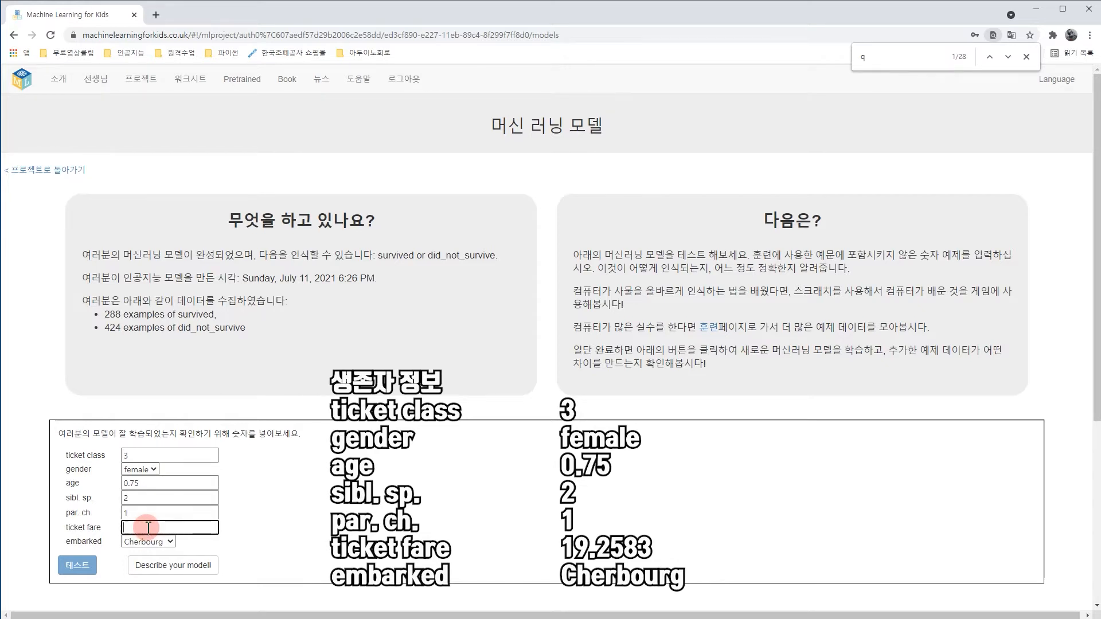
text(19)
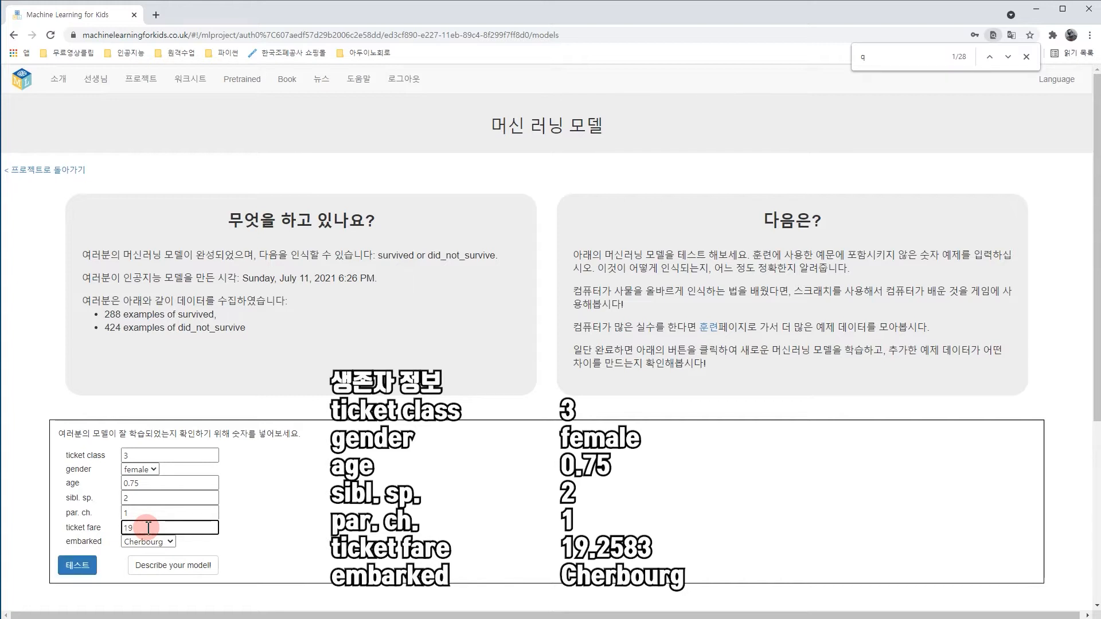
click(147, 542)
click(151, 554)
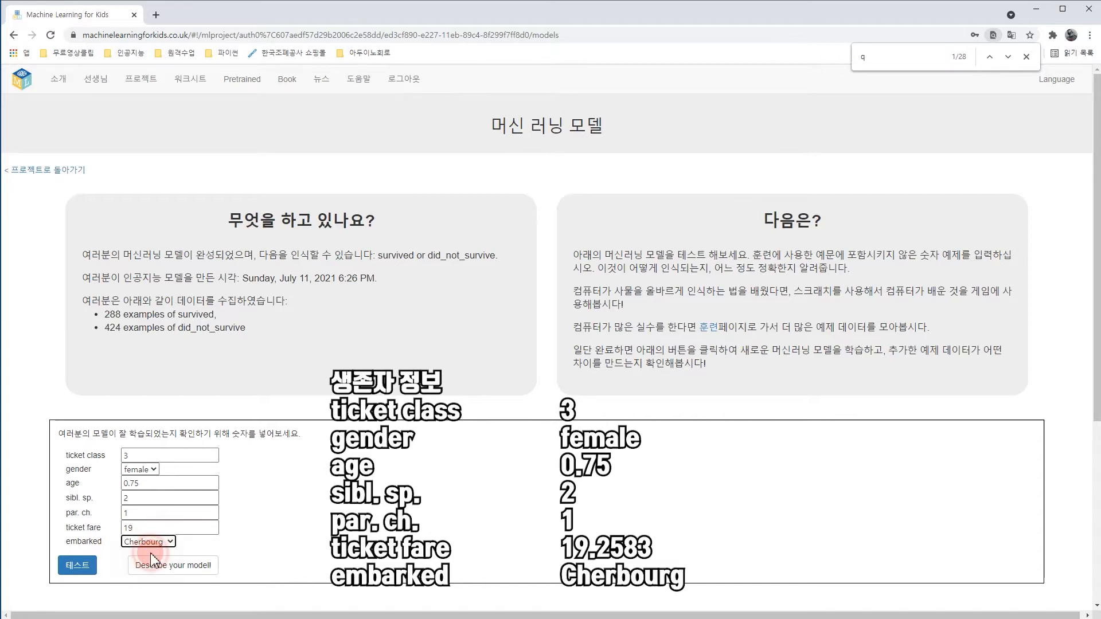
click(86, 566)
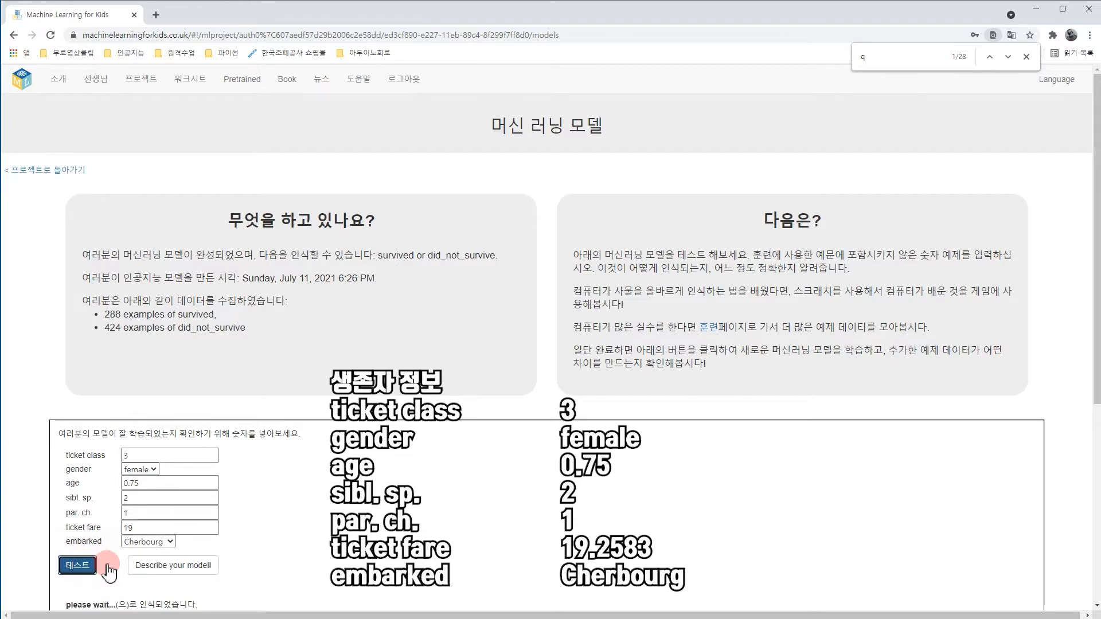
scroll(532, 556, down, 1)
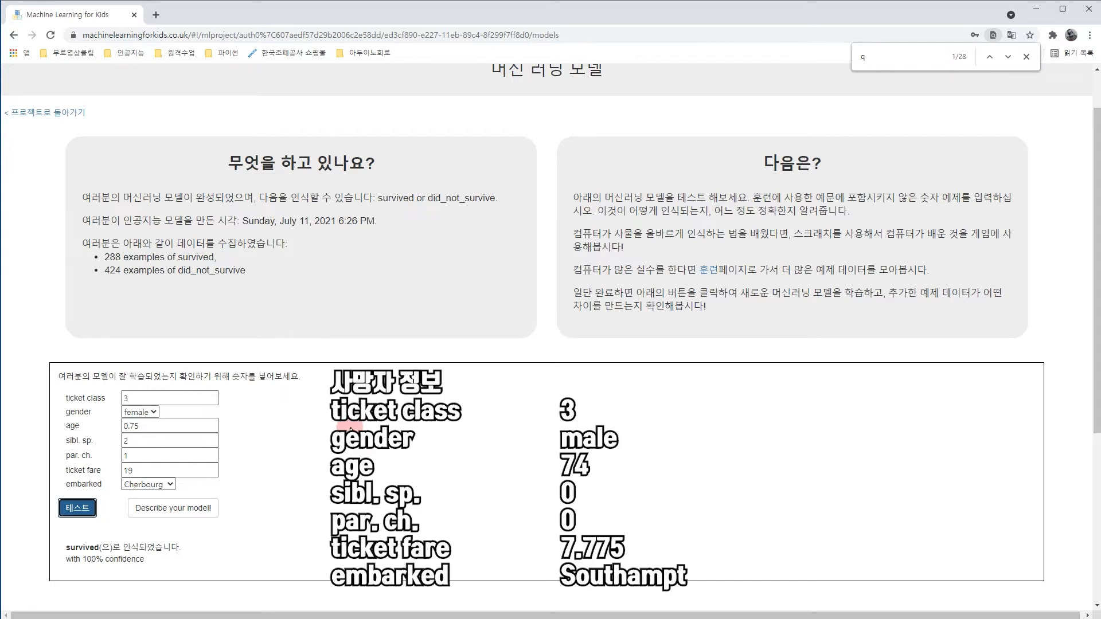
Change the test passenger's gender to male, age to 74, and both sibl. sp. and par. ch. to 0.
click(135, 397)
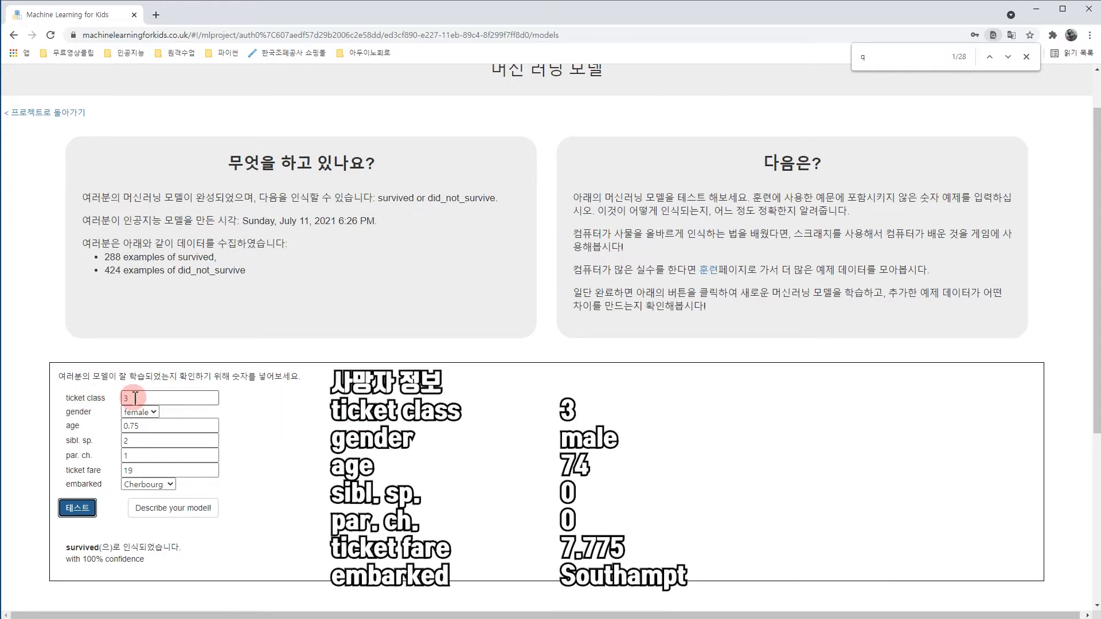
click(146, 412)
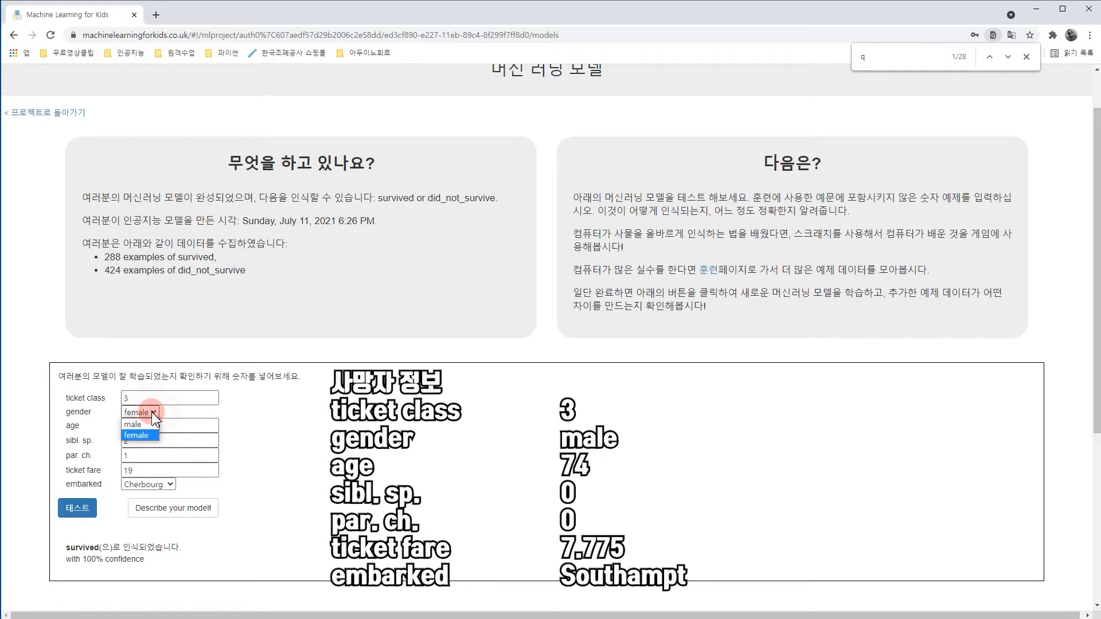
click(147, 425)
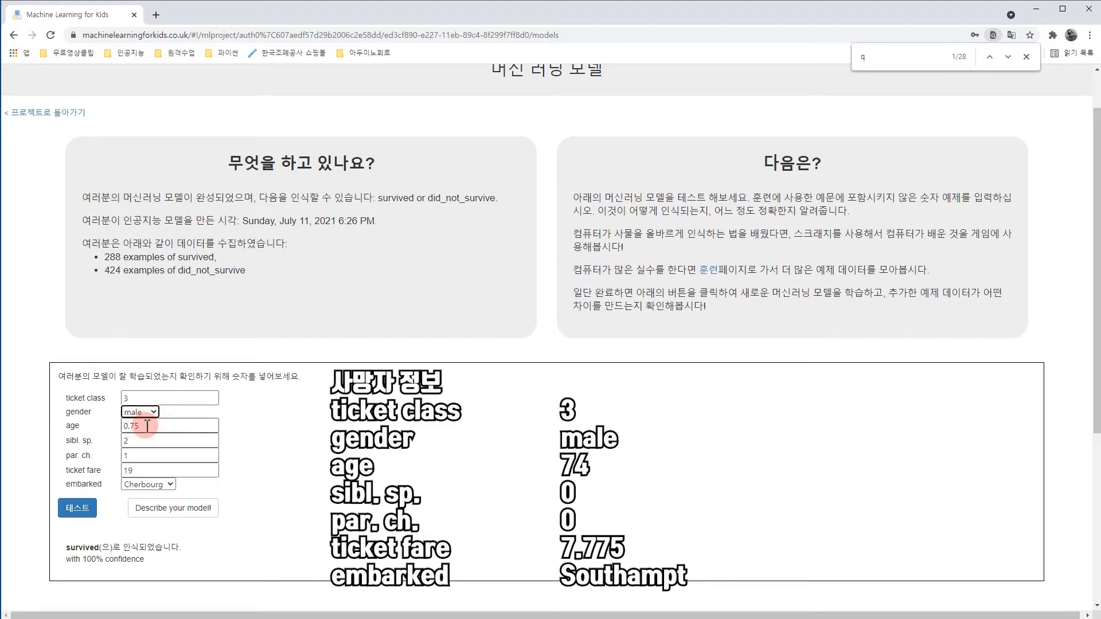
drag(148, 425, 124, 427)
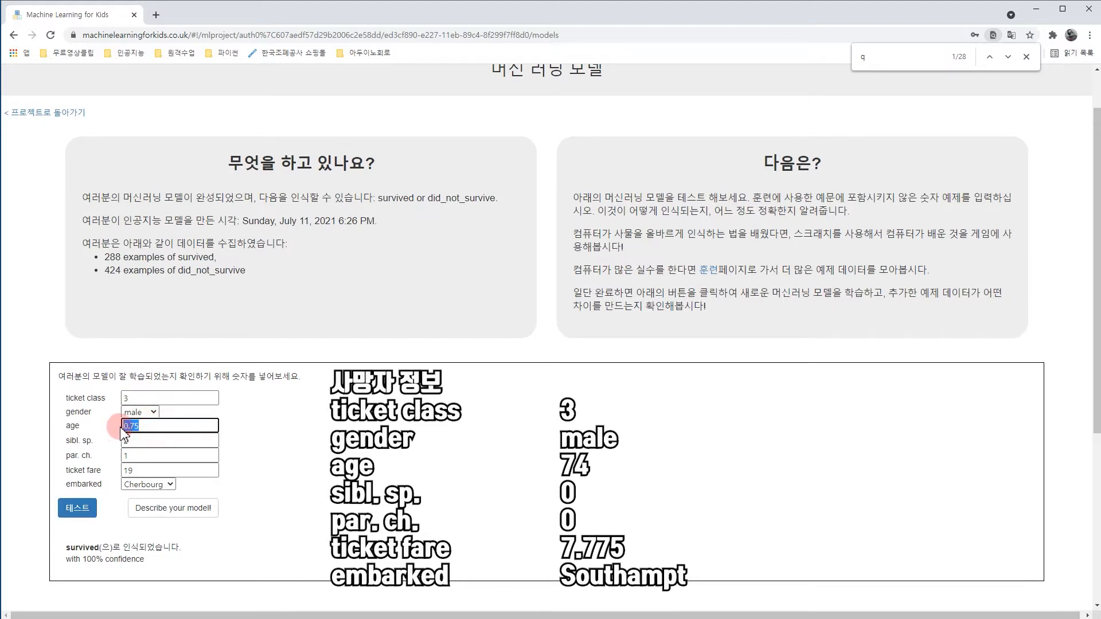
text(74)
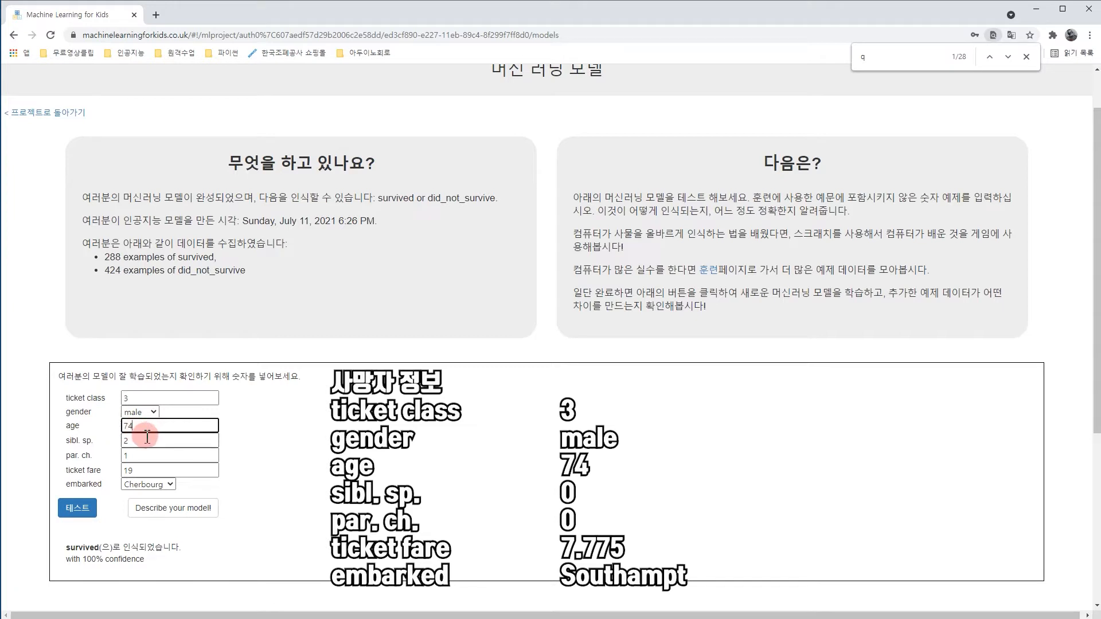
drag(145, 440, 123, 441)
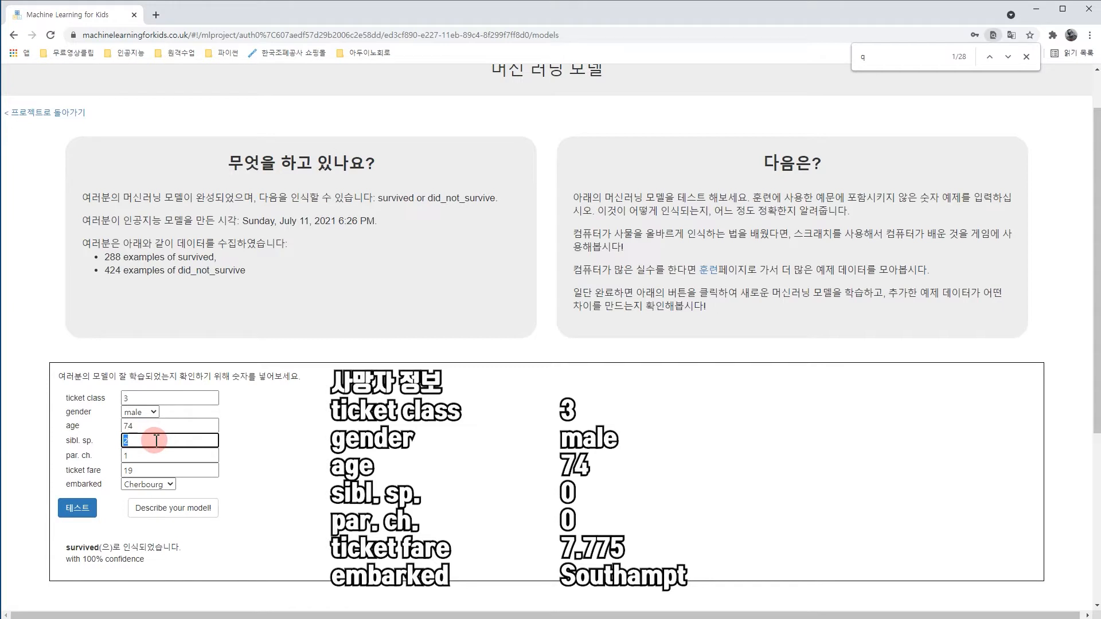
text(0)
click(140, 456)
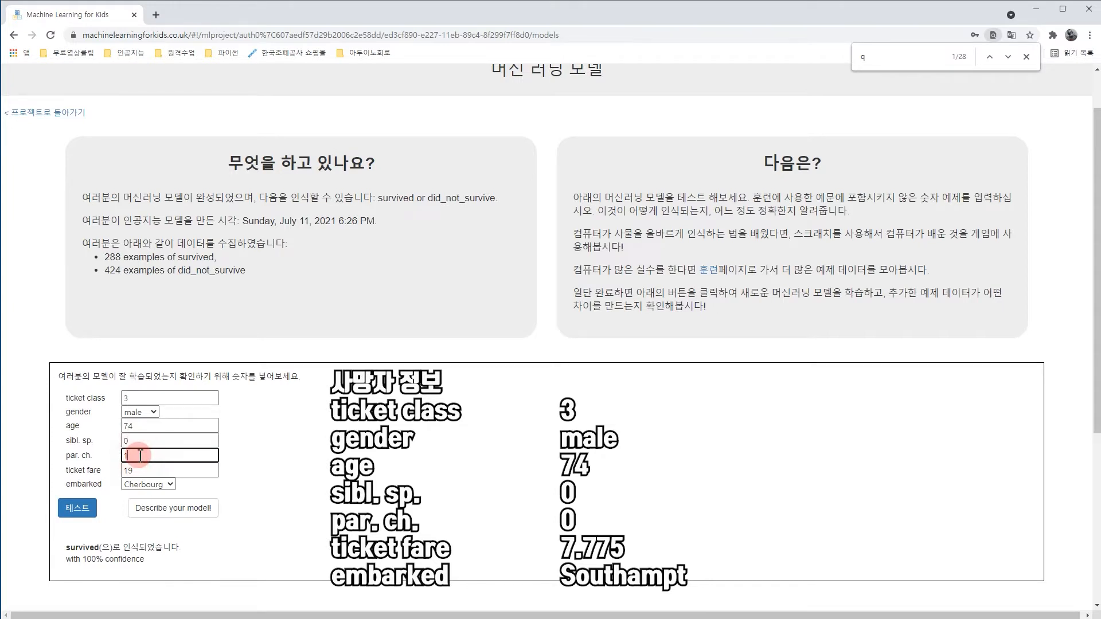
double_click(140, 456)
text(0)
Set the ticket fare to 8 with embarked at Southampt, and test the model on this passenger.
double_click(142, 473)
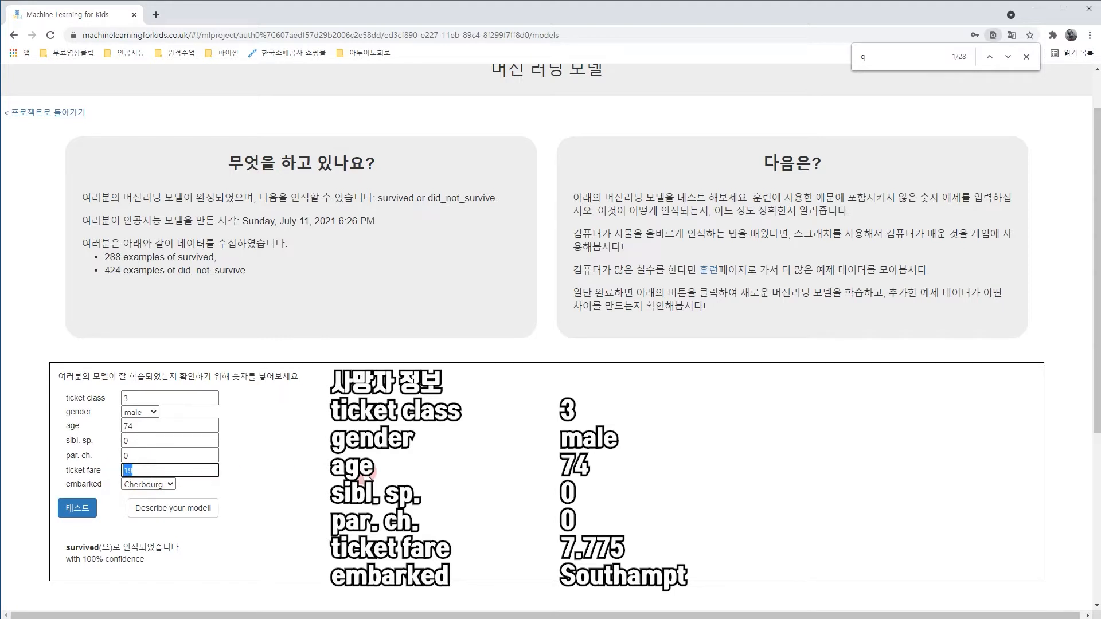
text(8)
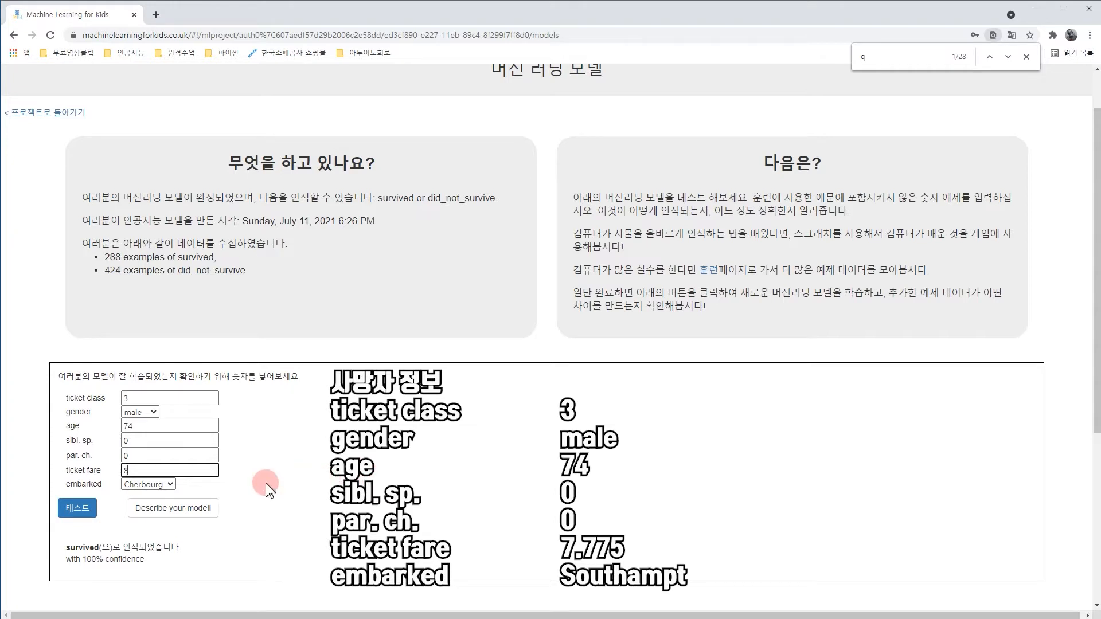
click(170, 485)
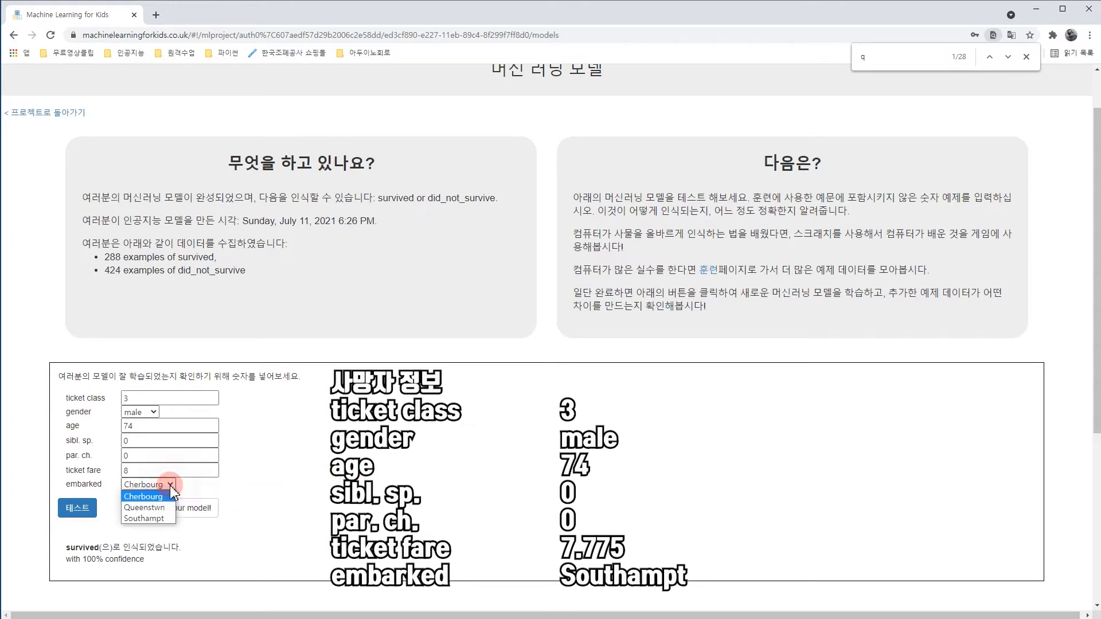
click(165, 518)
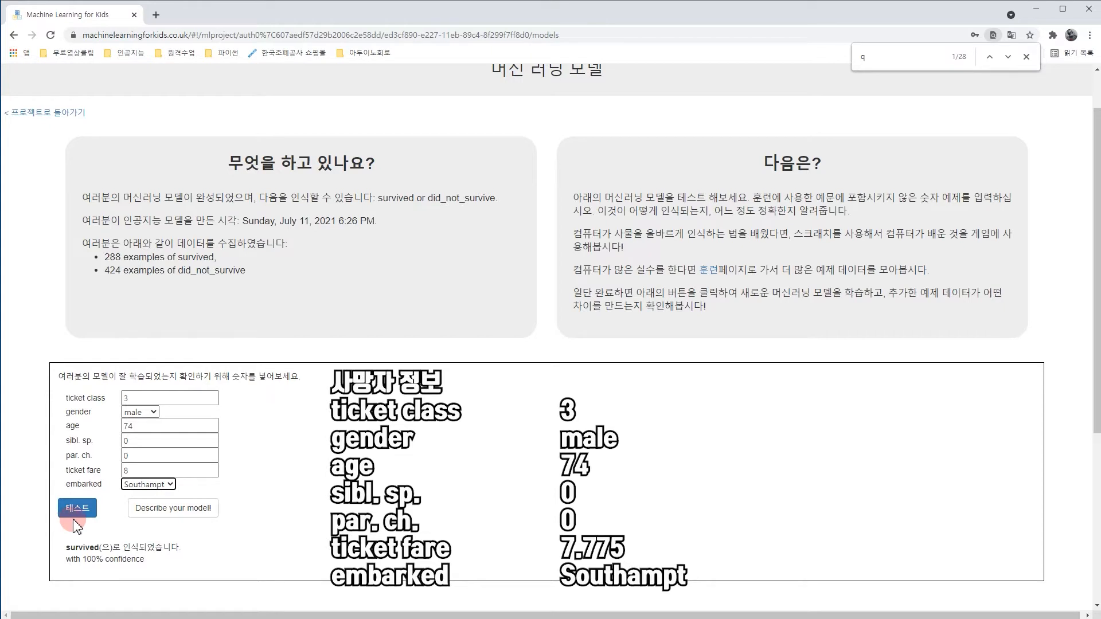
click(78, 511)
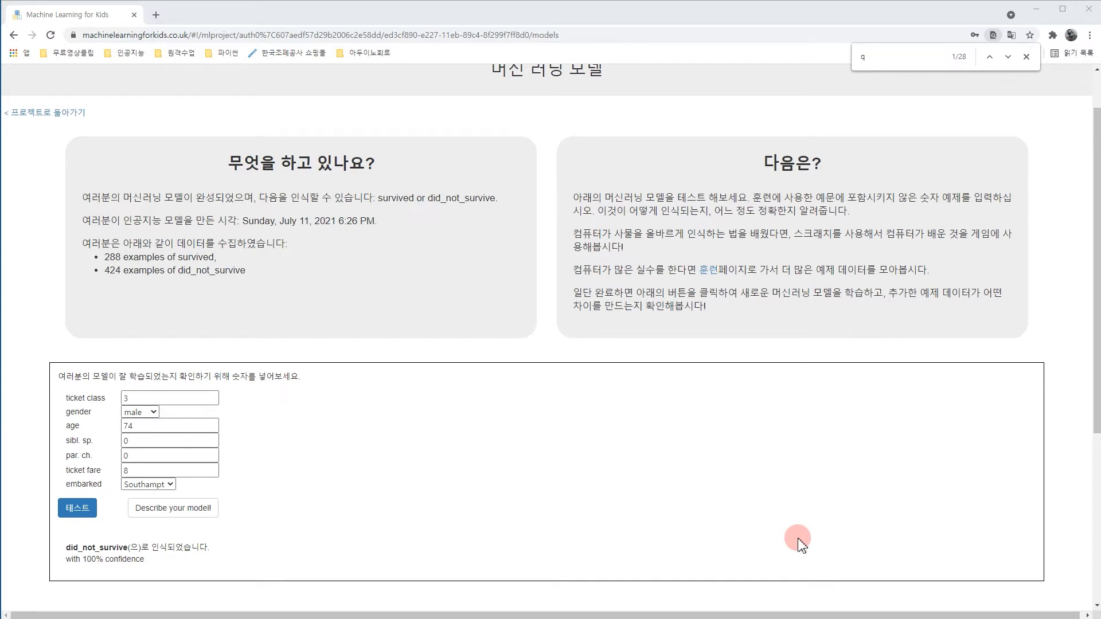
Return to the project and open Scratch 3 with the Titanic survivors model from its 만들기 section.
click(55, 113)
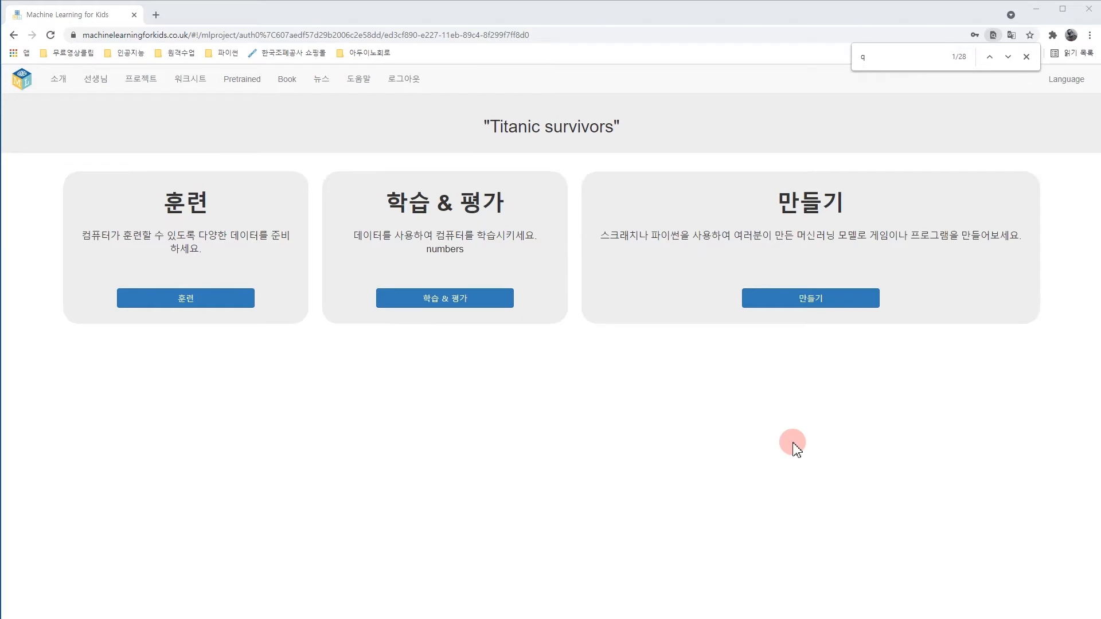
click(775, 298)
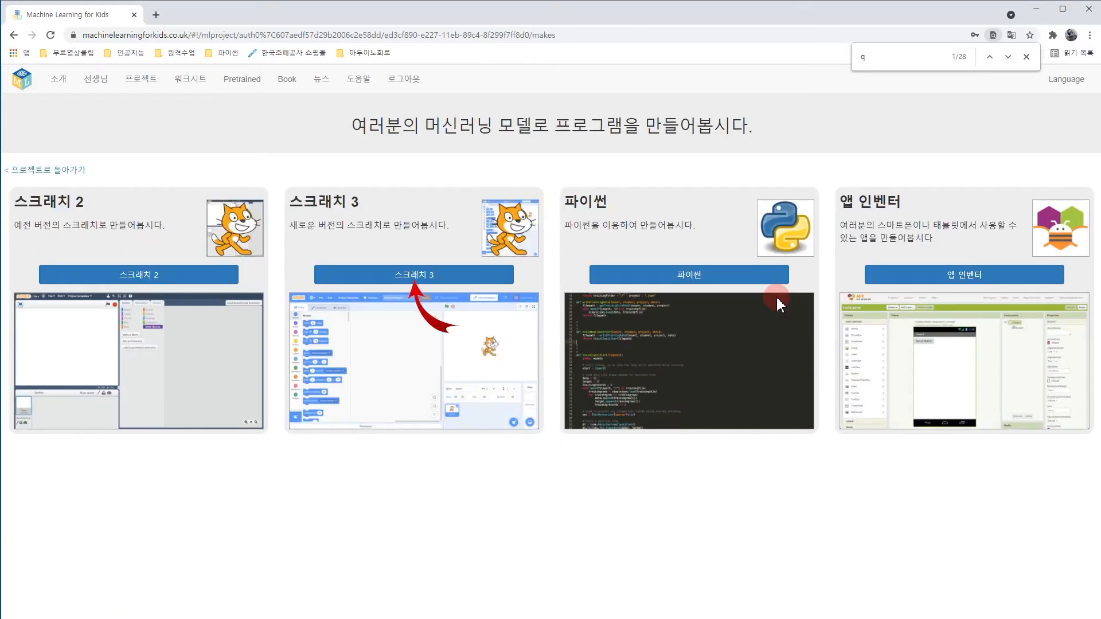
click(482, 279)
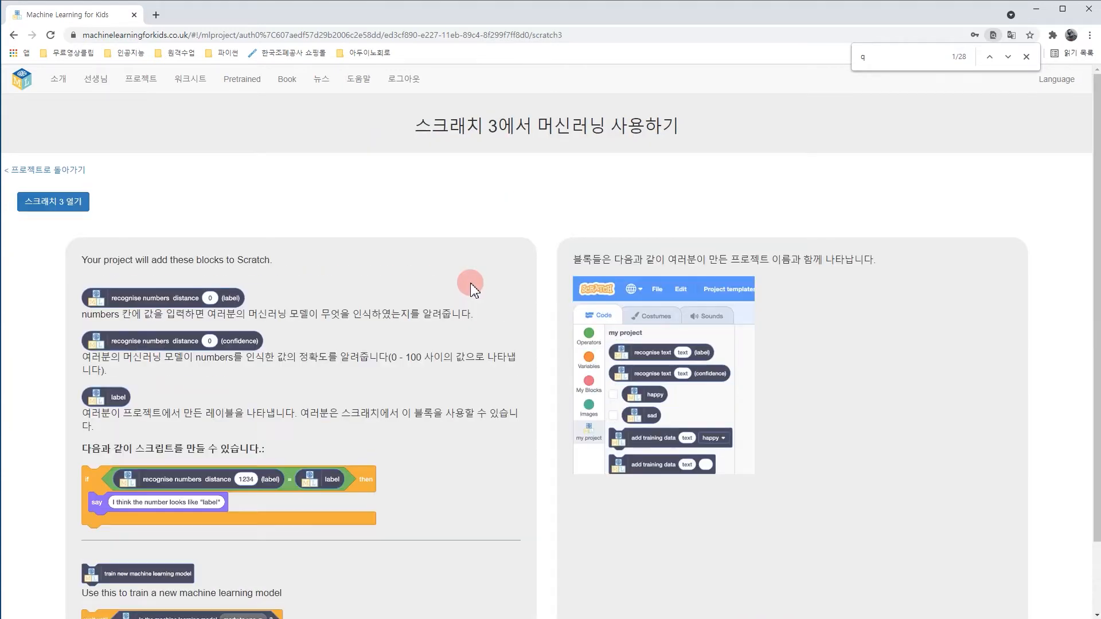
click(57, 206)
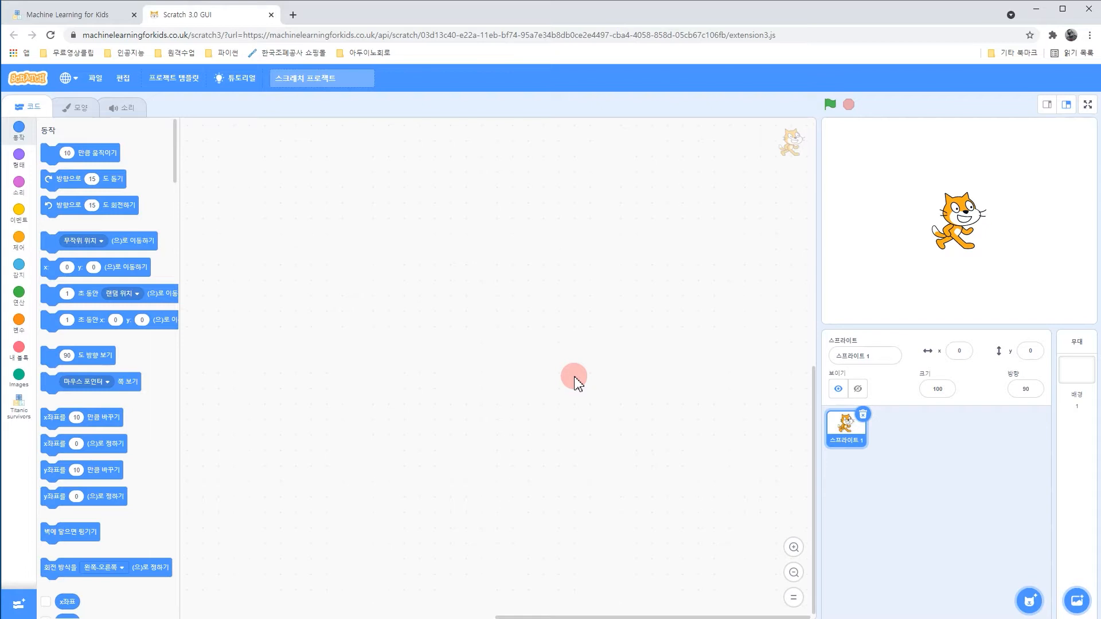
Browse the machine learning project templates in Scratch and return to the empty project without loading one.
click(182, 79)
scroll(514, 524, down, 6)
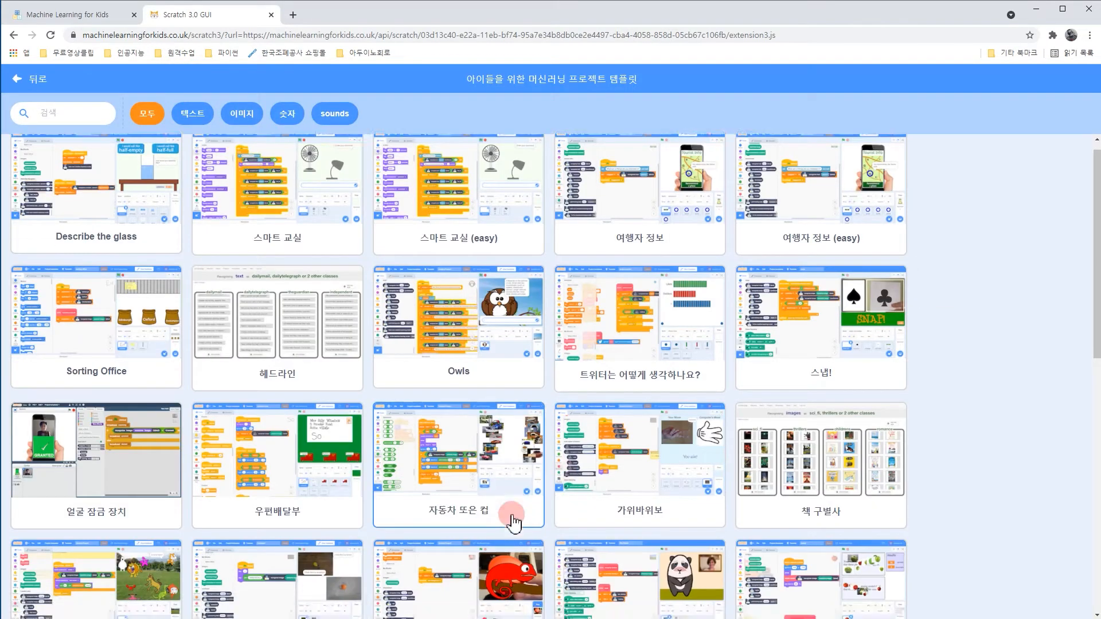
scroll(512, 516, down, 3)
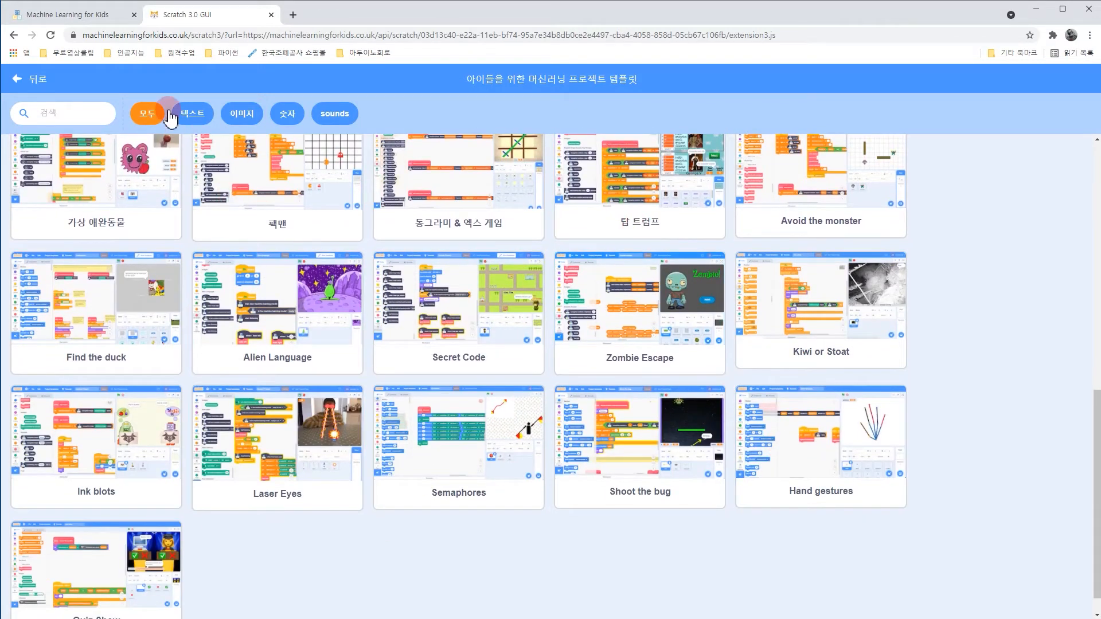
click(16, 79)
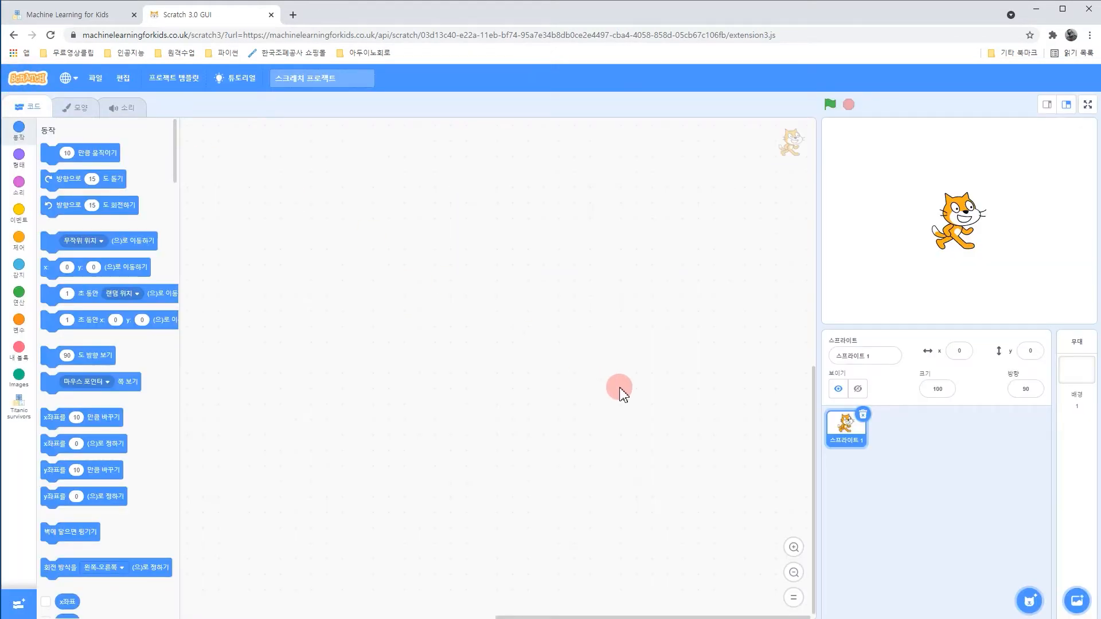